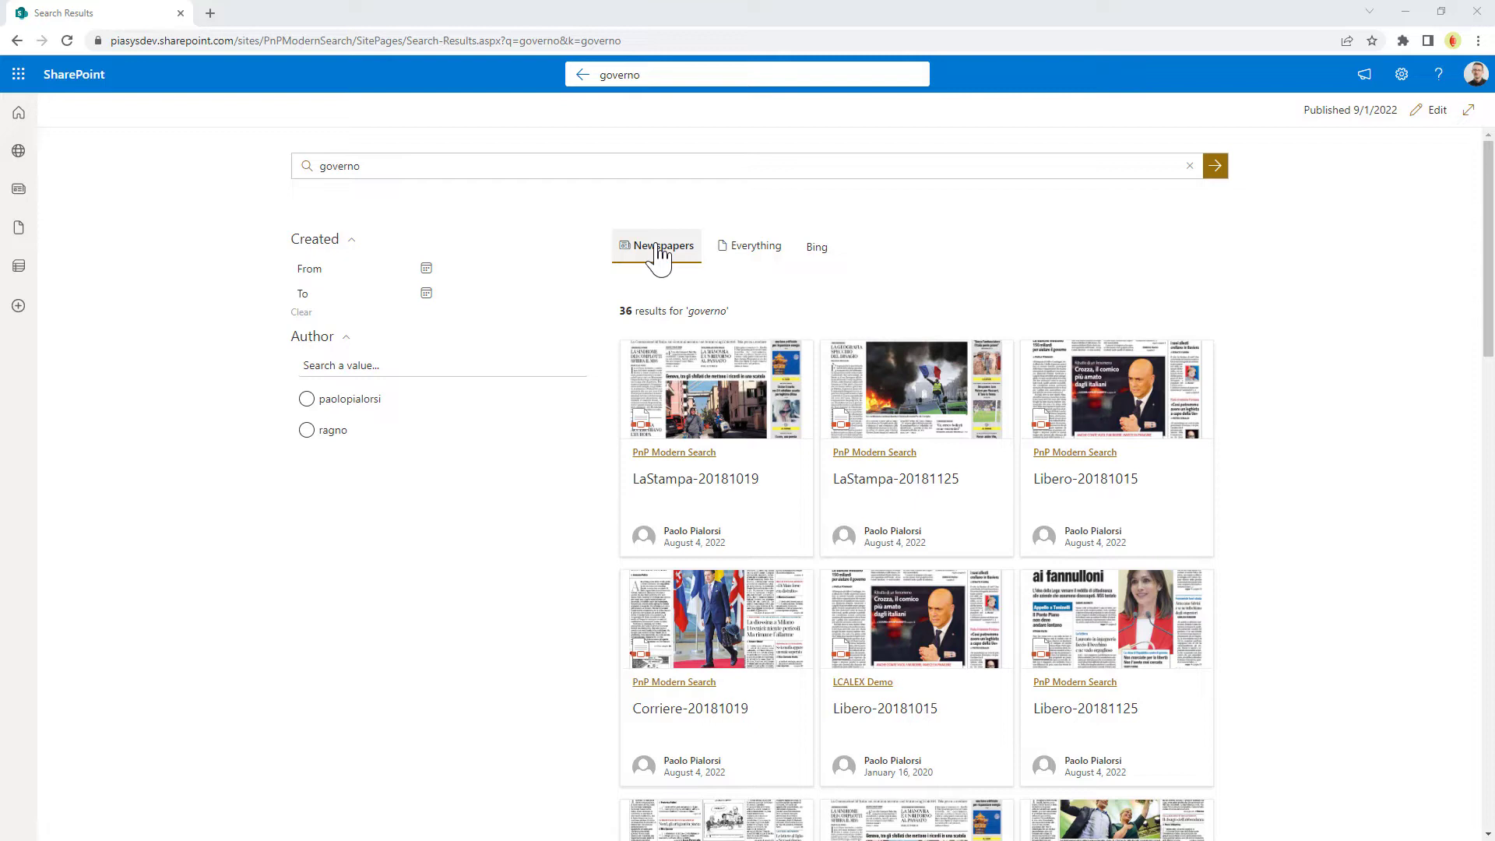
Switch results to the Everything vertical, then open the Bing vertical as bing.com in a new tab
click(737, 249)
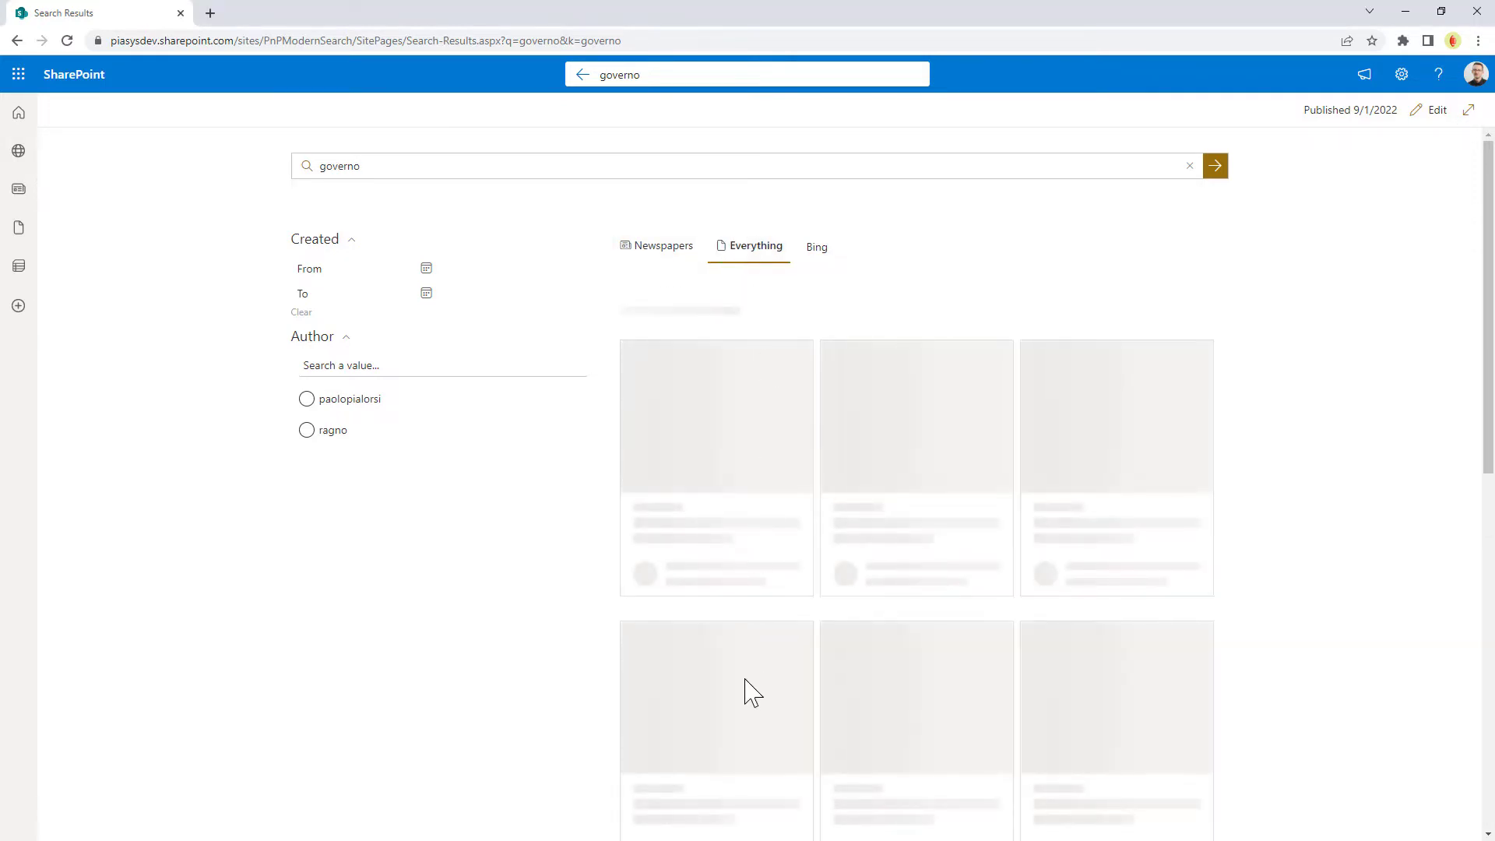
click(817, 249)
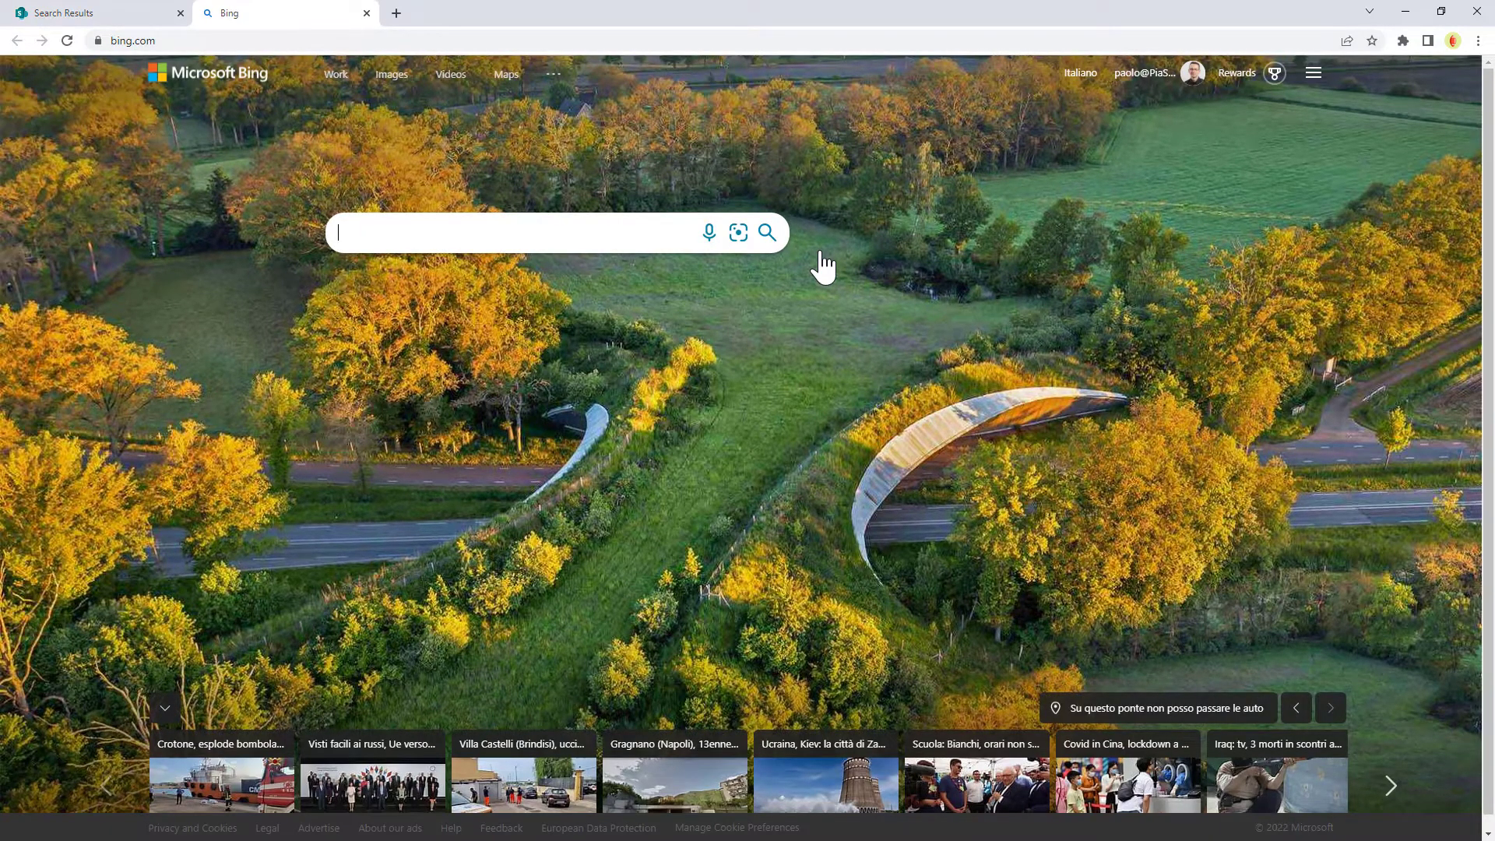
Back on the Search Results tab, enter page edit mode and select the Search Verticals web part
click(152, 21)
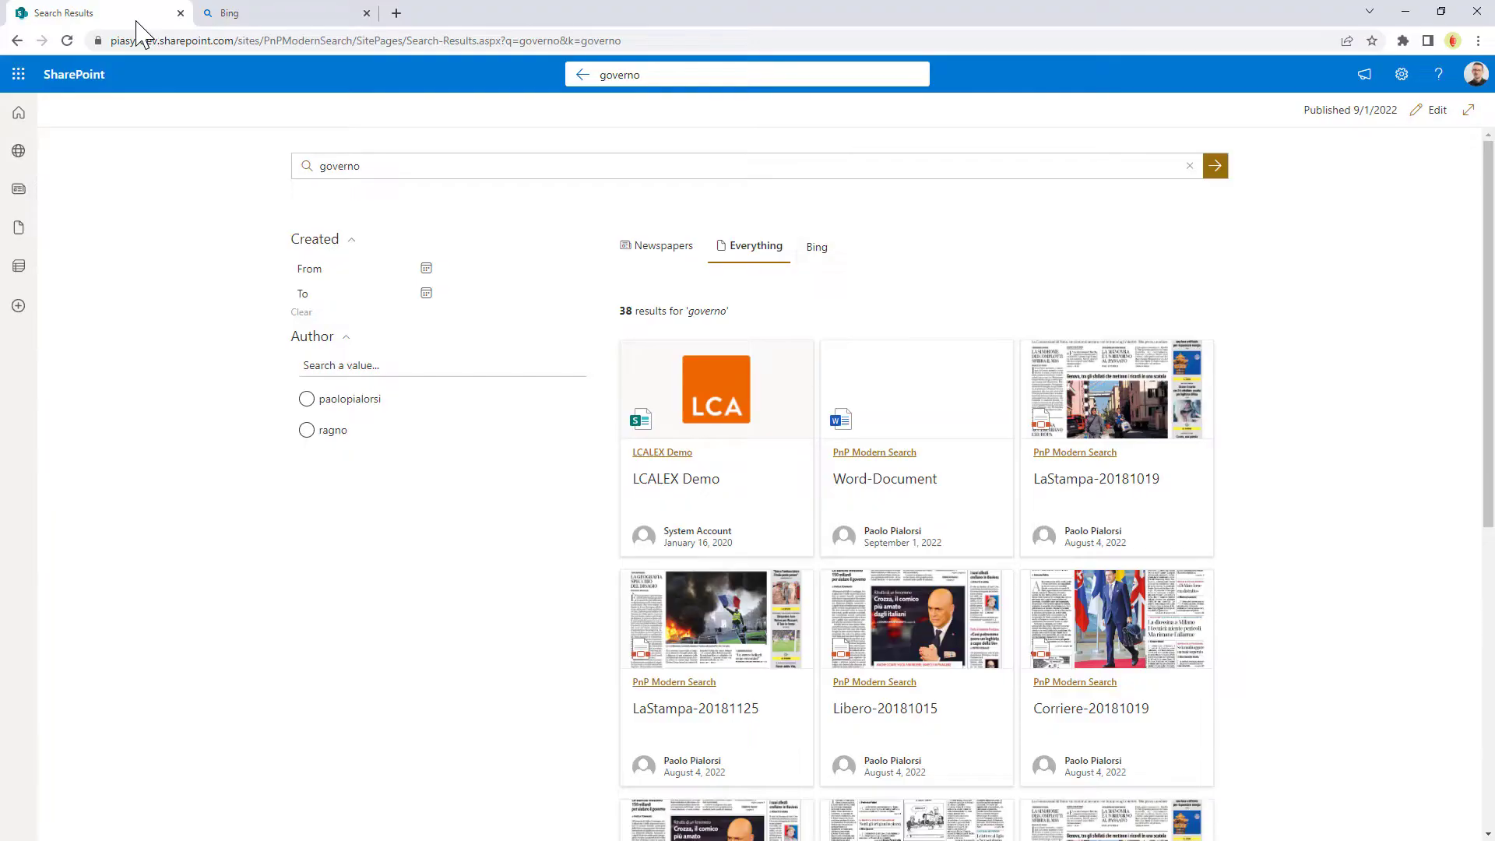
click(1428, 110)
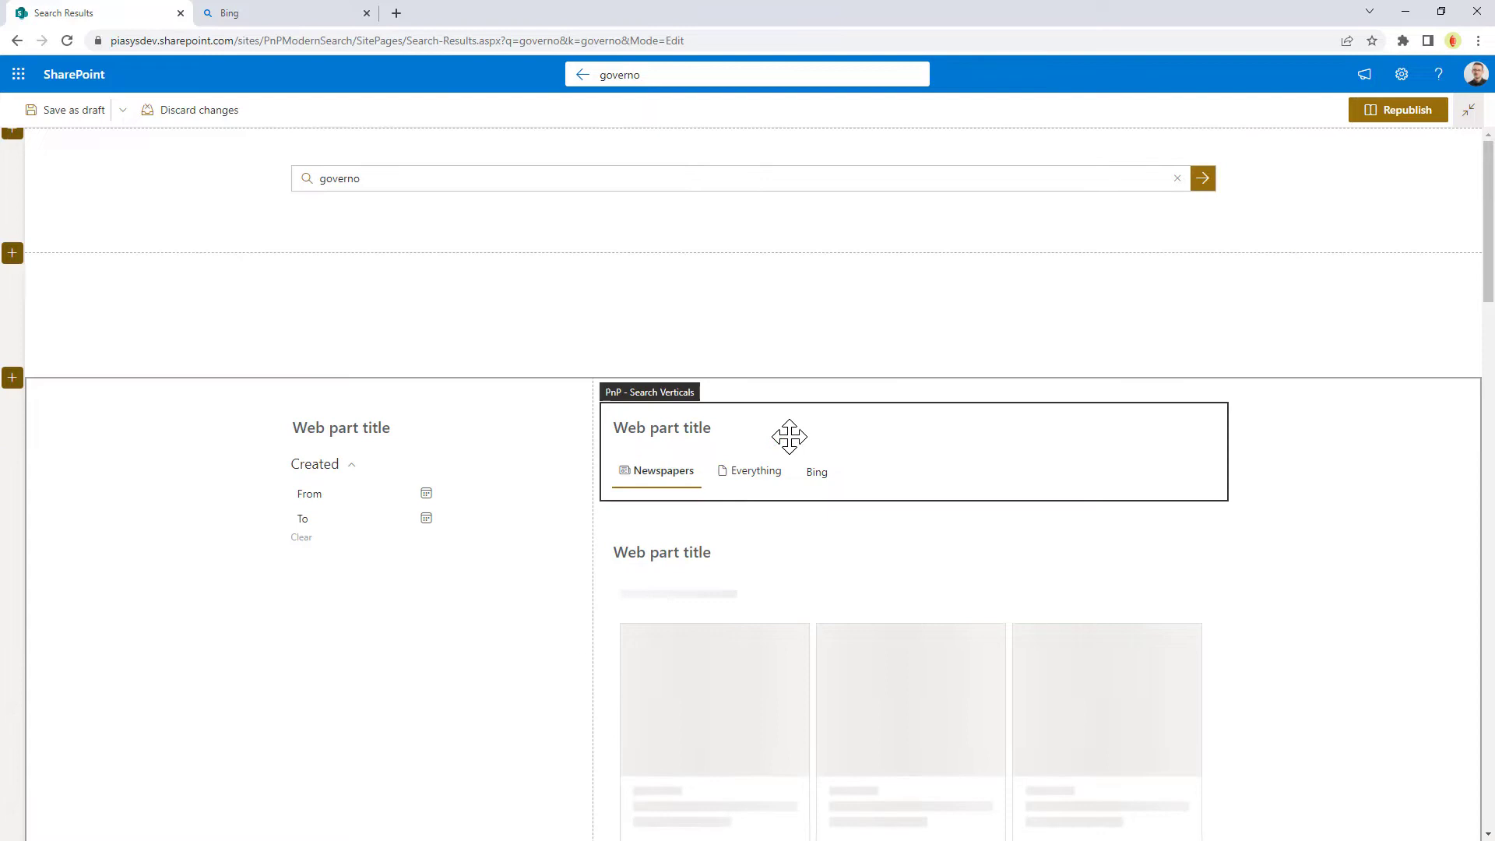
click(787, 436)
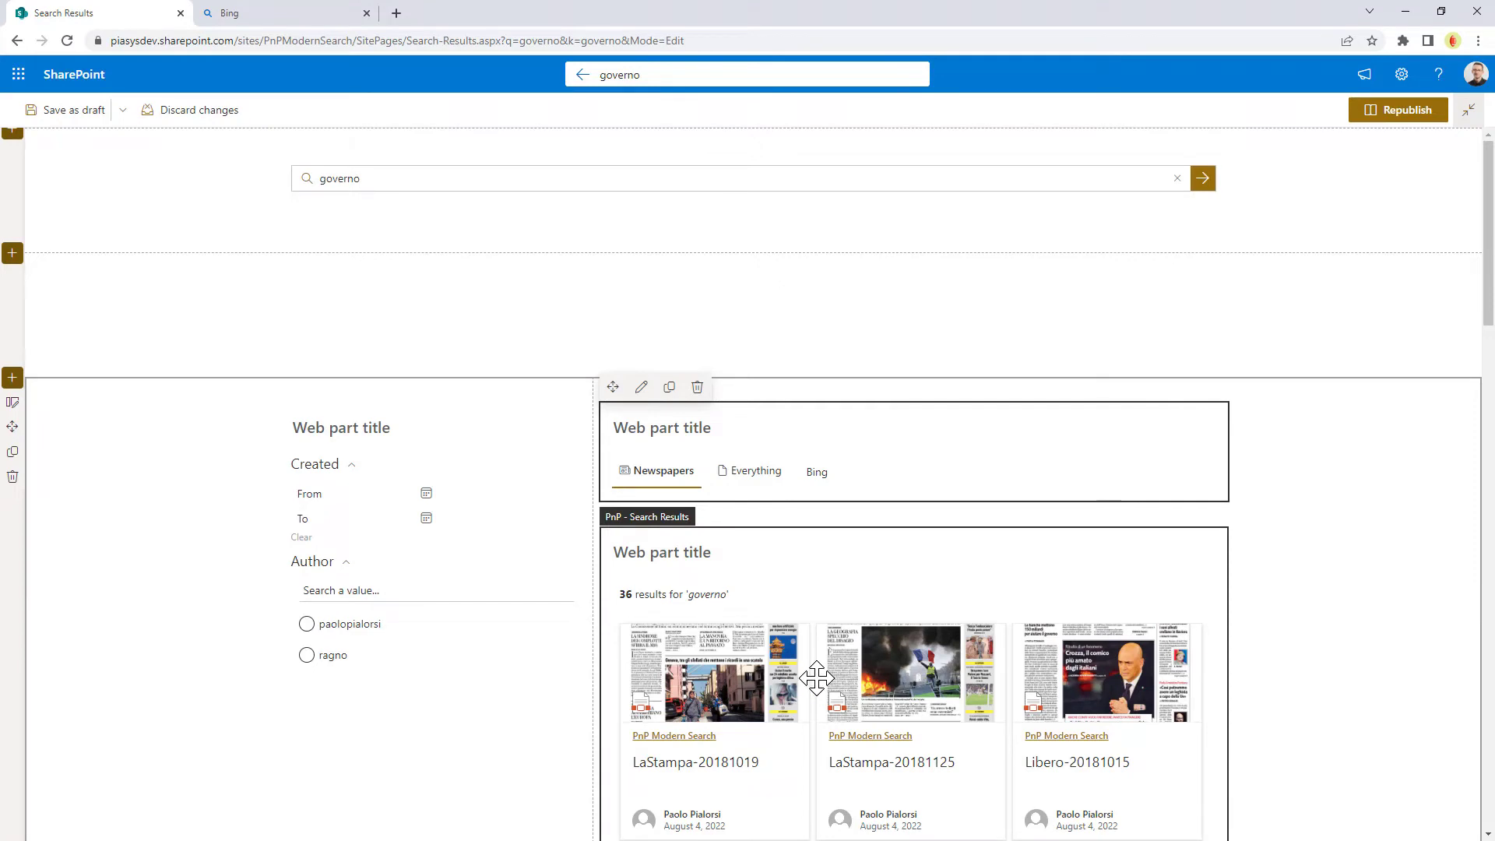
Review the Newspapers, Everything and Bing verticals and Bing's open behavior, closing without changes
click(639, 393)
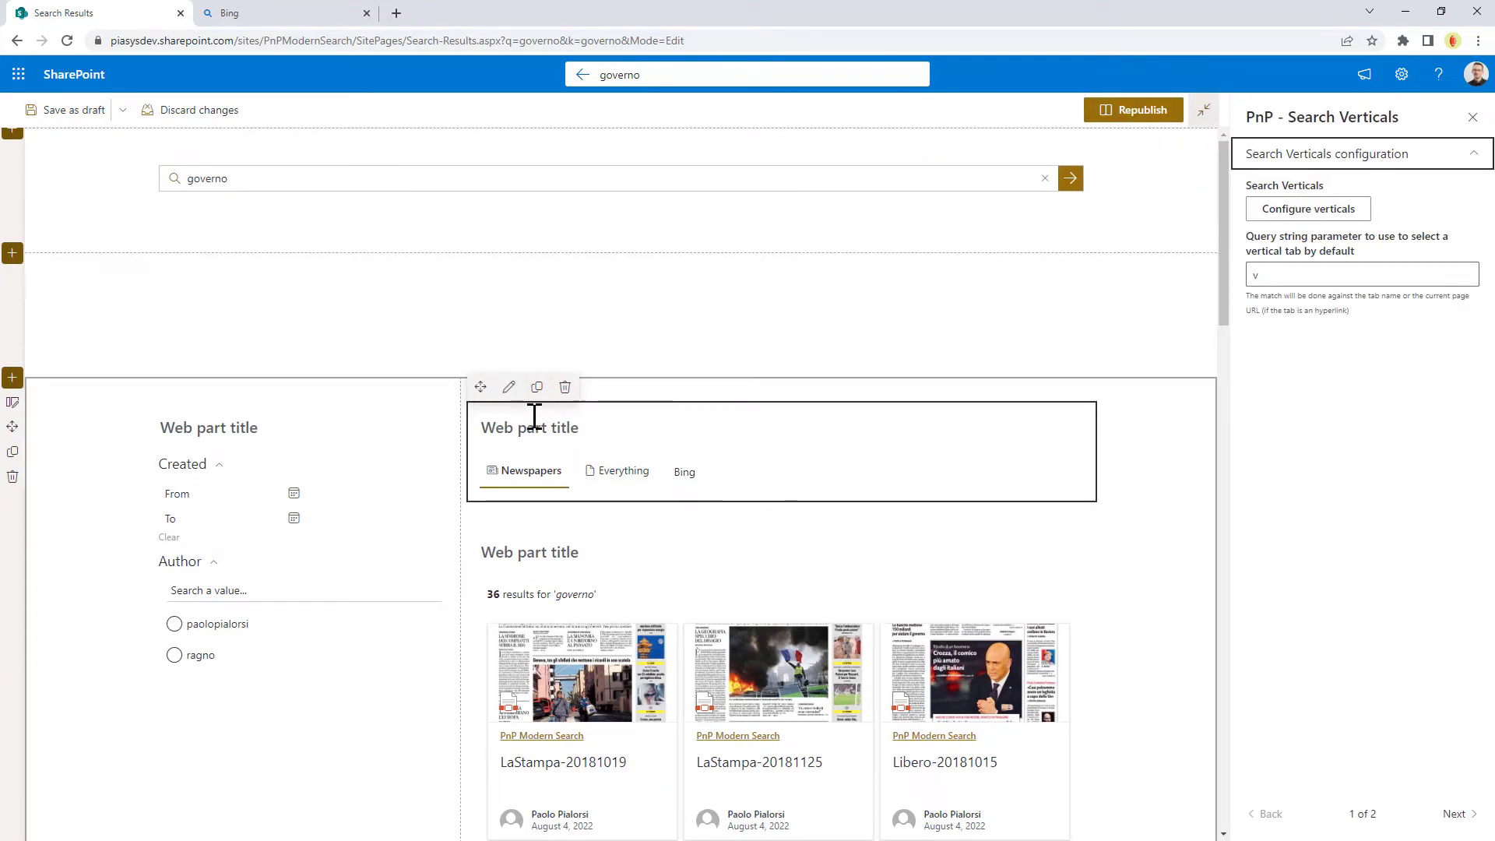
click(1304, 217)
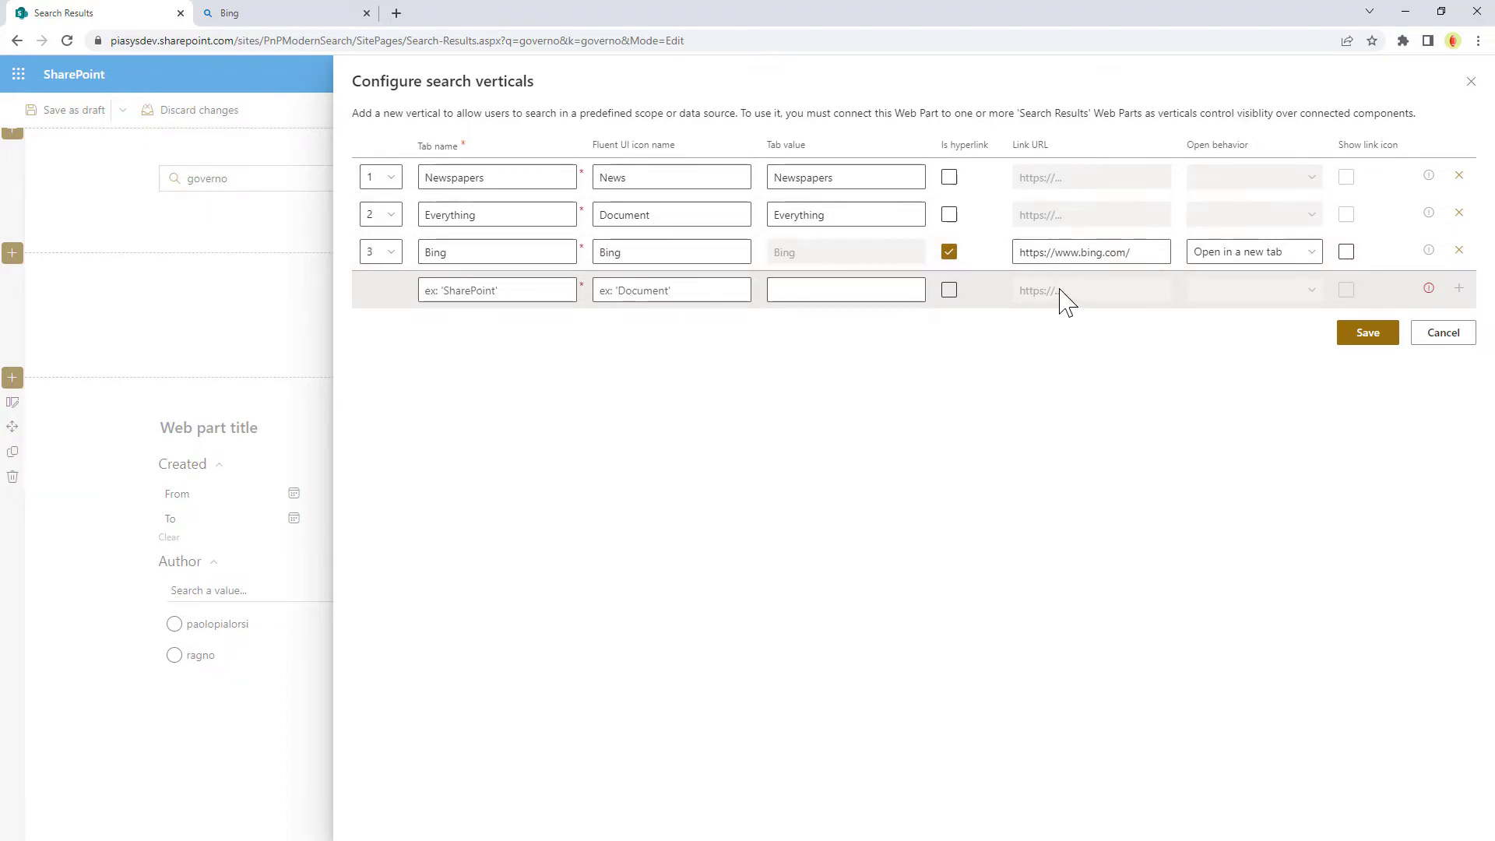
click(1312, 263)
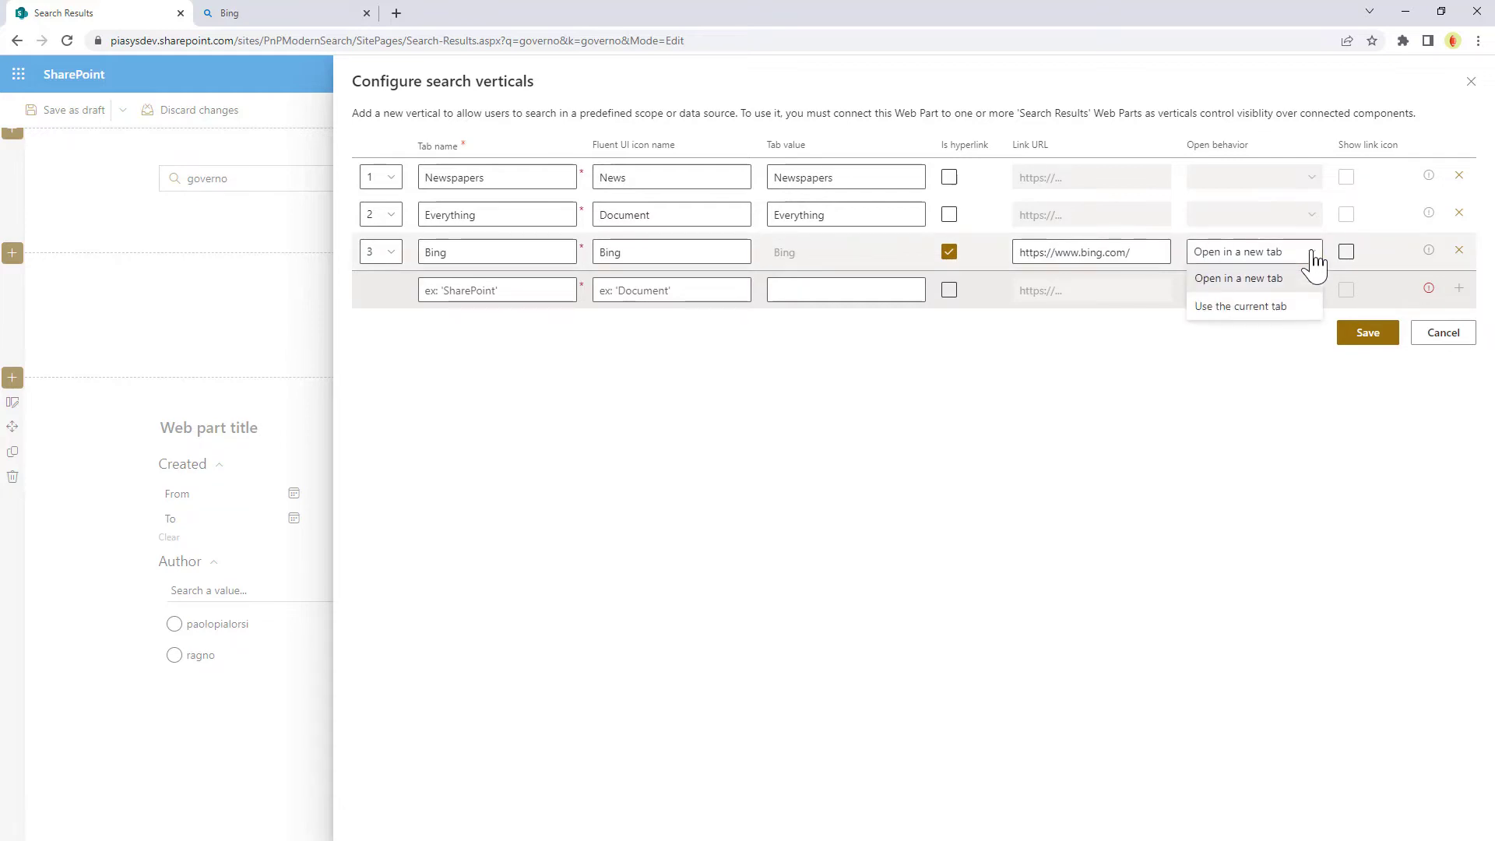
click(1444, 341)
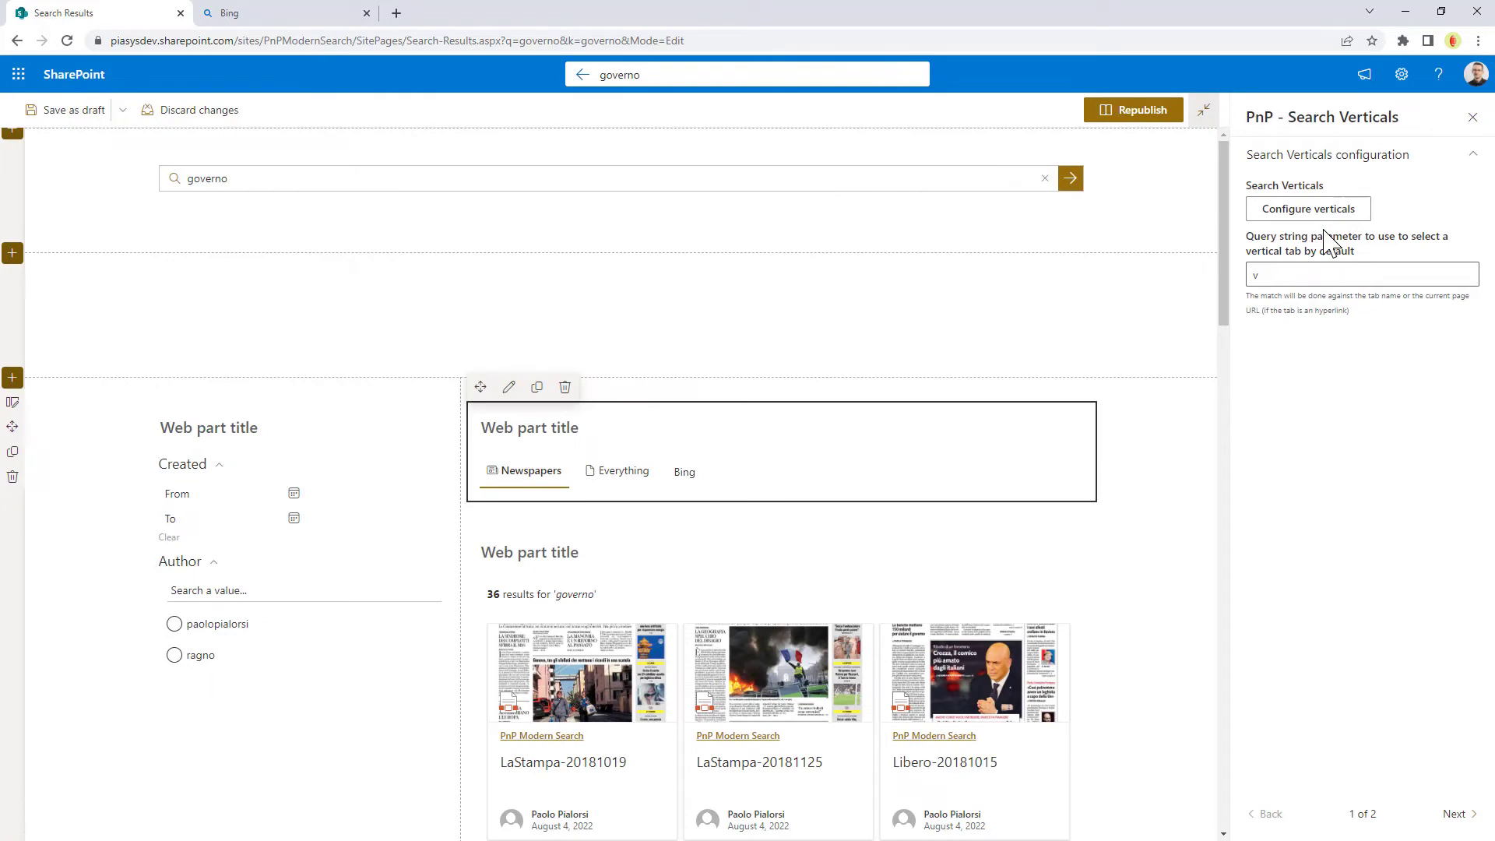
Open the first Search Results web part's settings, showing SharePoint Search with query template {searchTerms}
double_click(1255, 275)
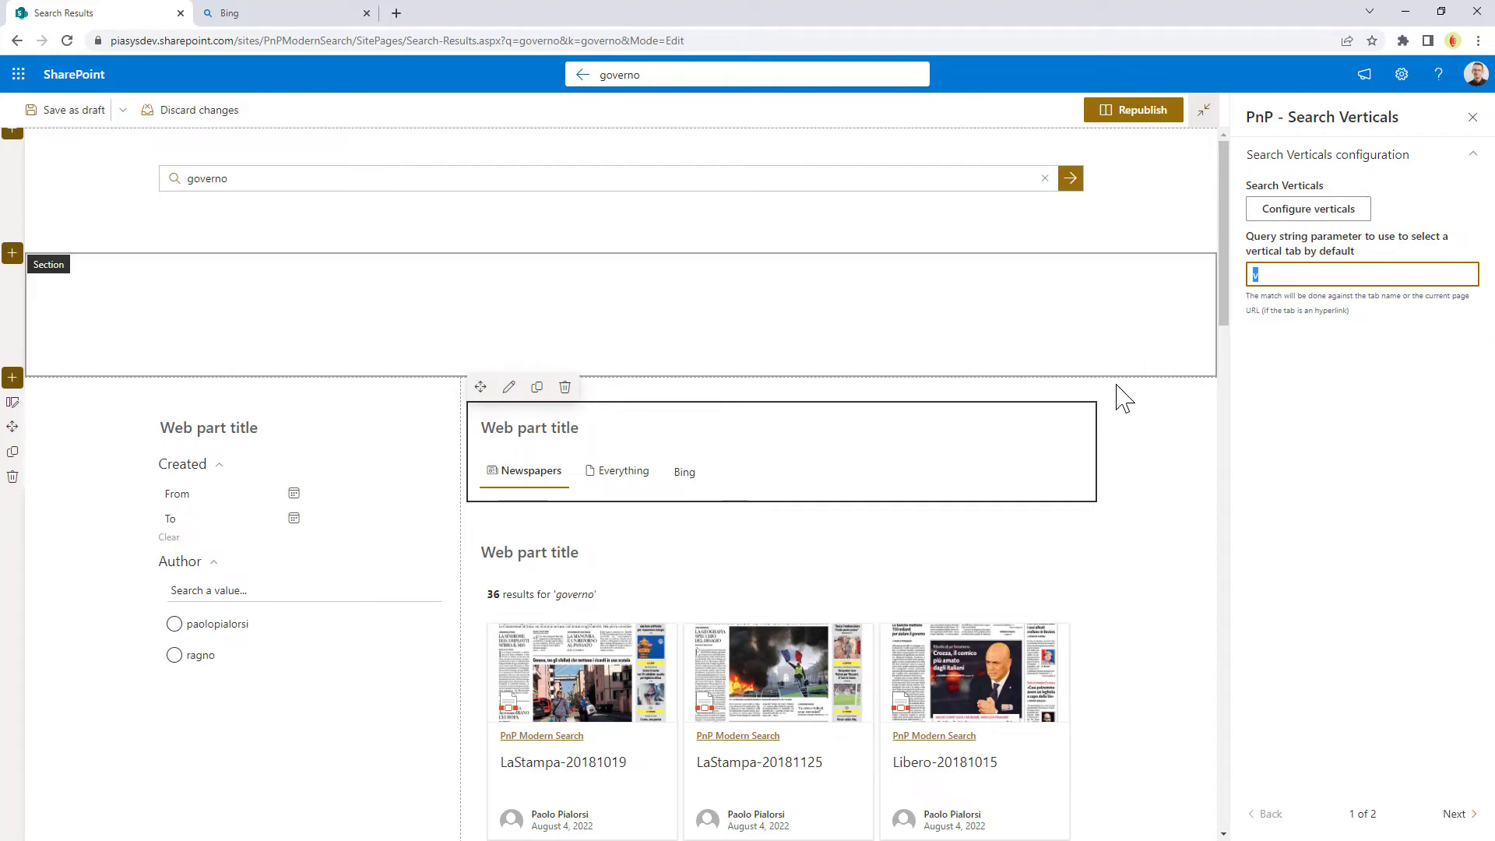
click(680, 586)
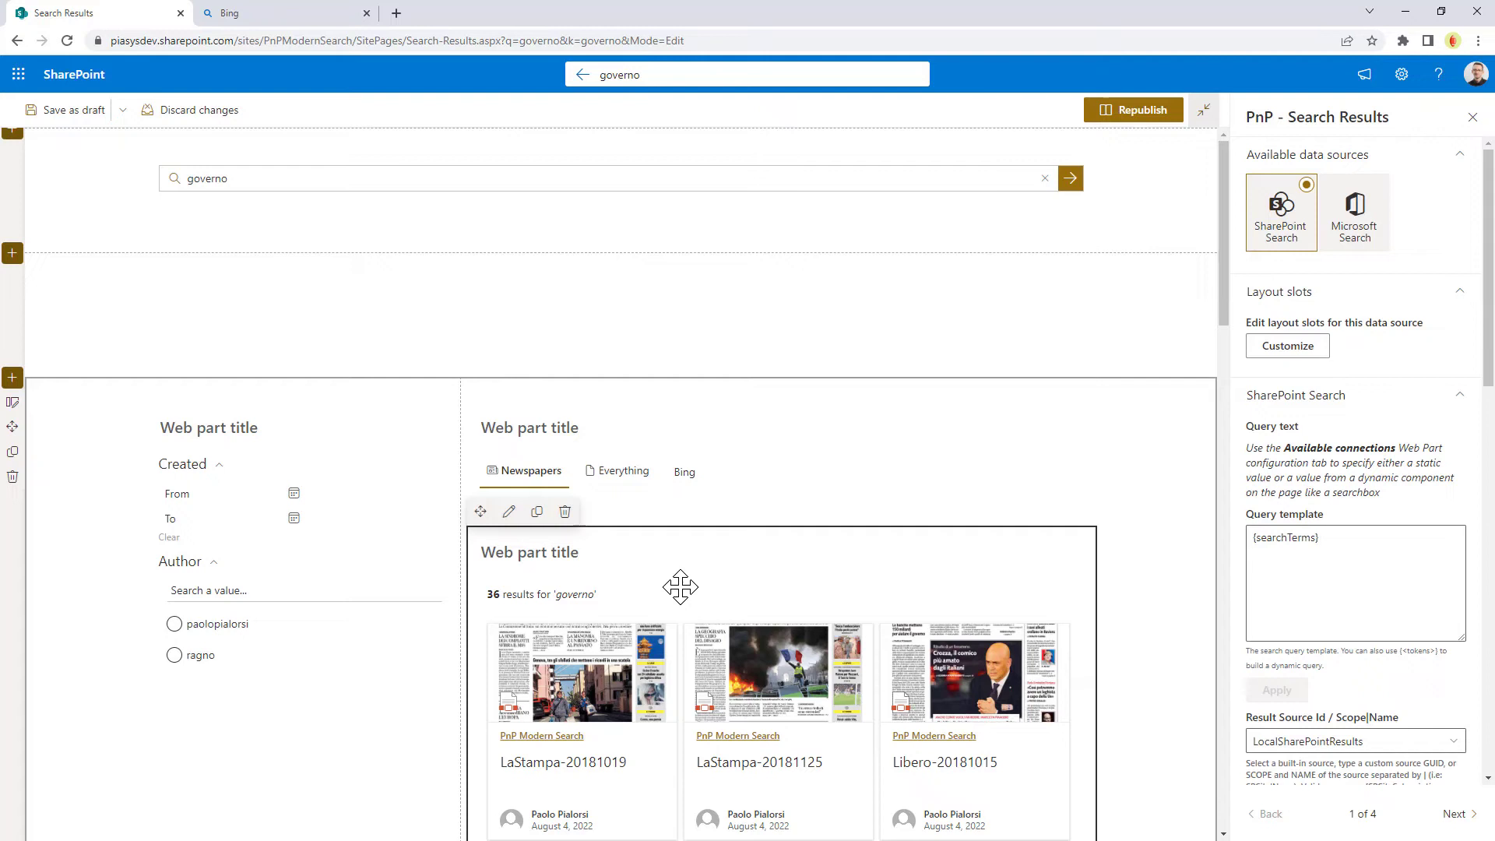
Advance to the first results web part's connections and confirm the linked Search Verticals web part
click(1460, 818)
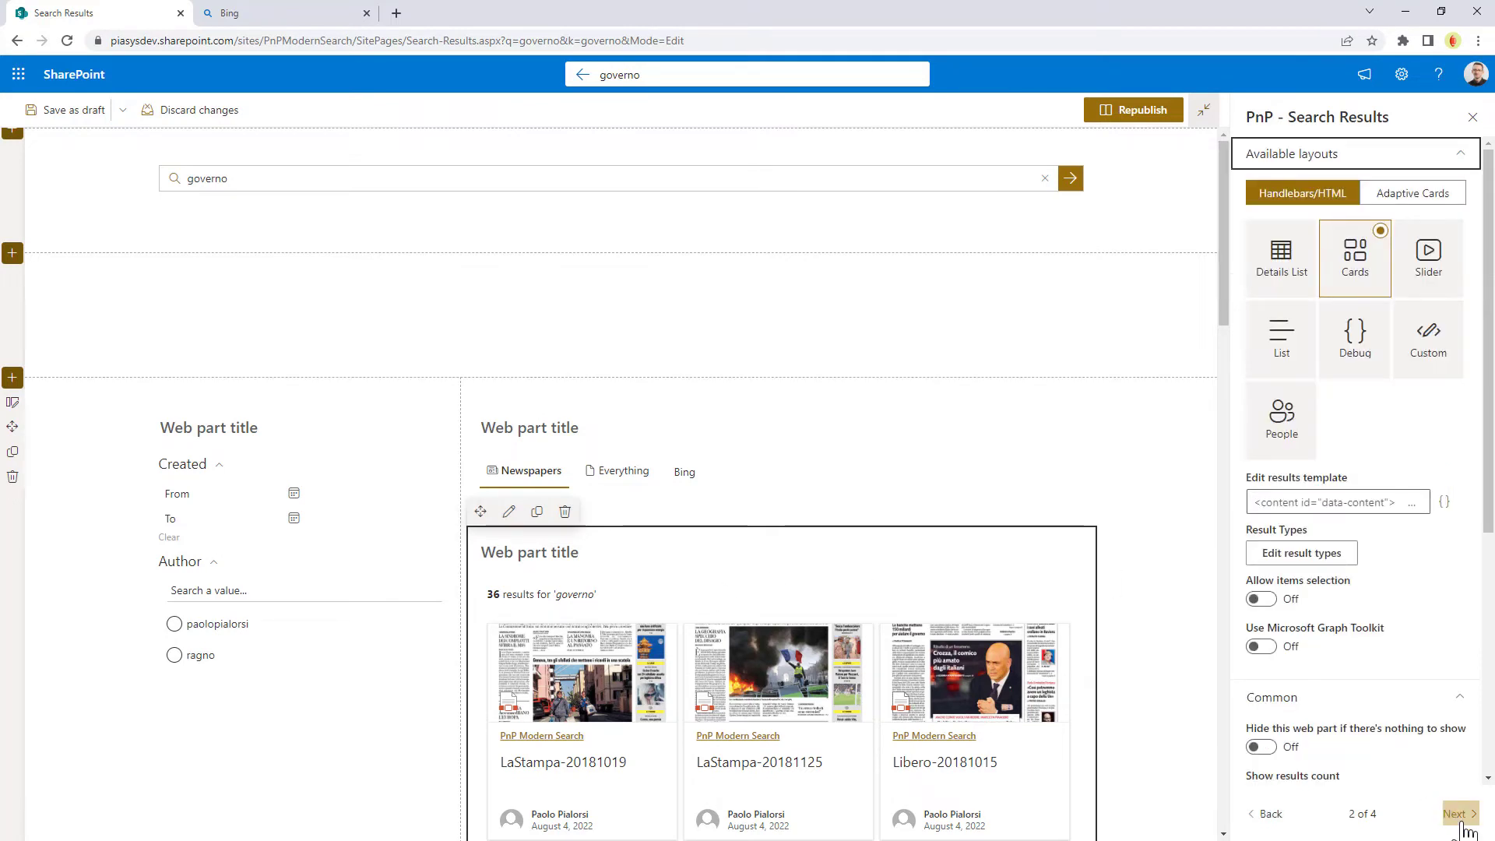
click(1461, 817)
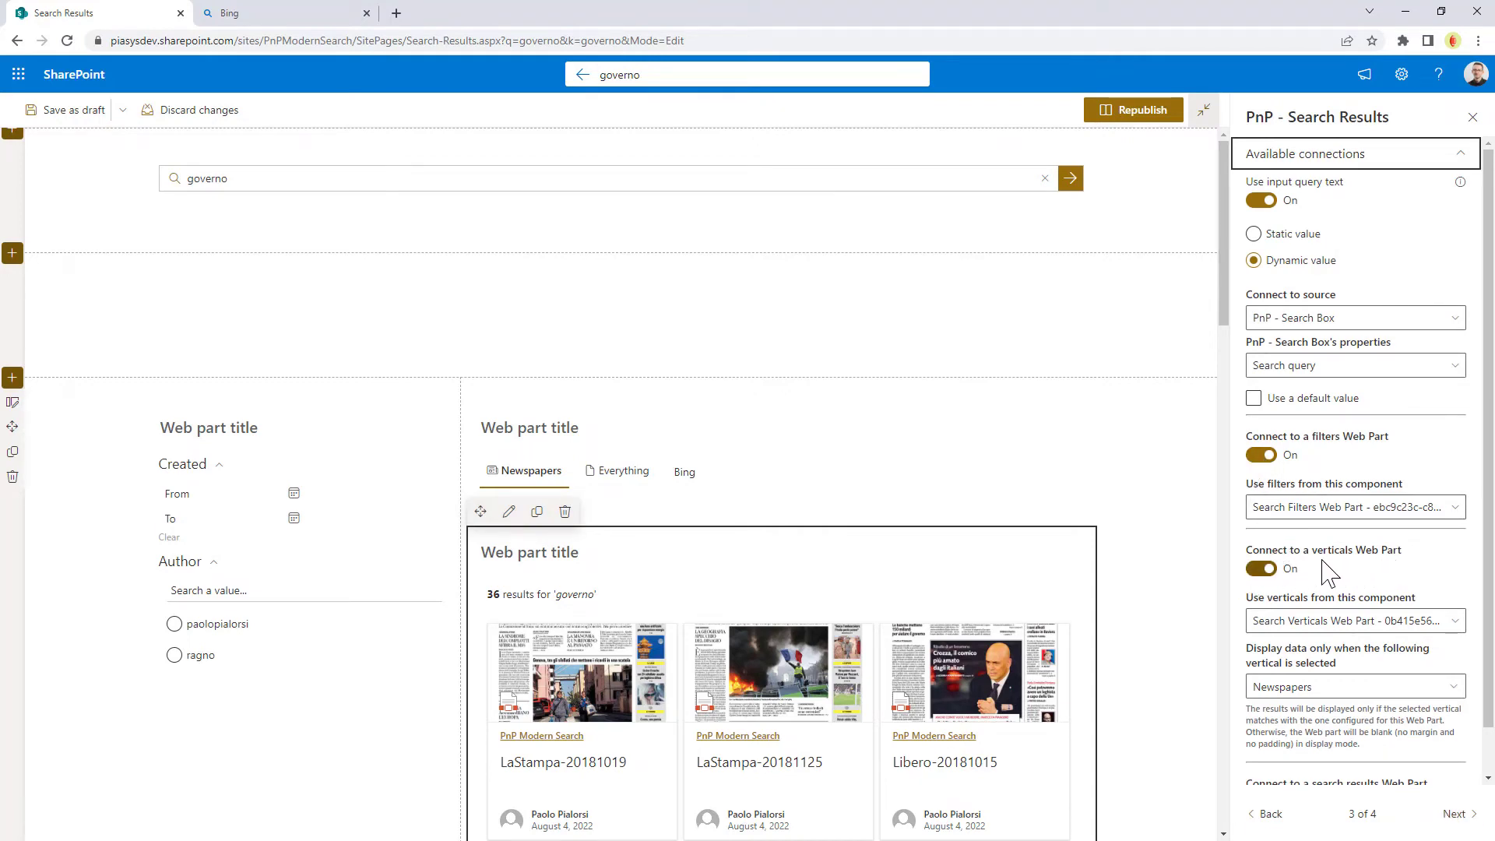
click(1280, 622)
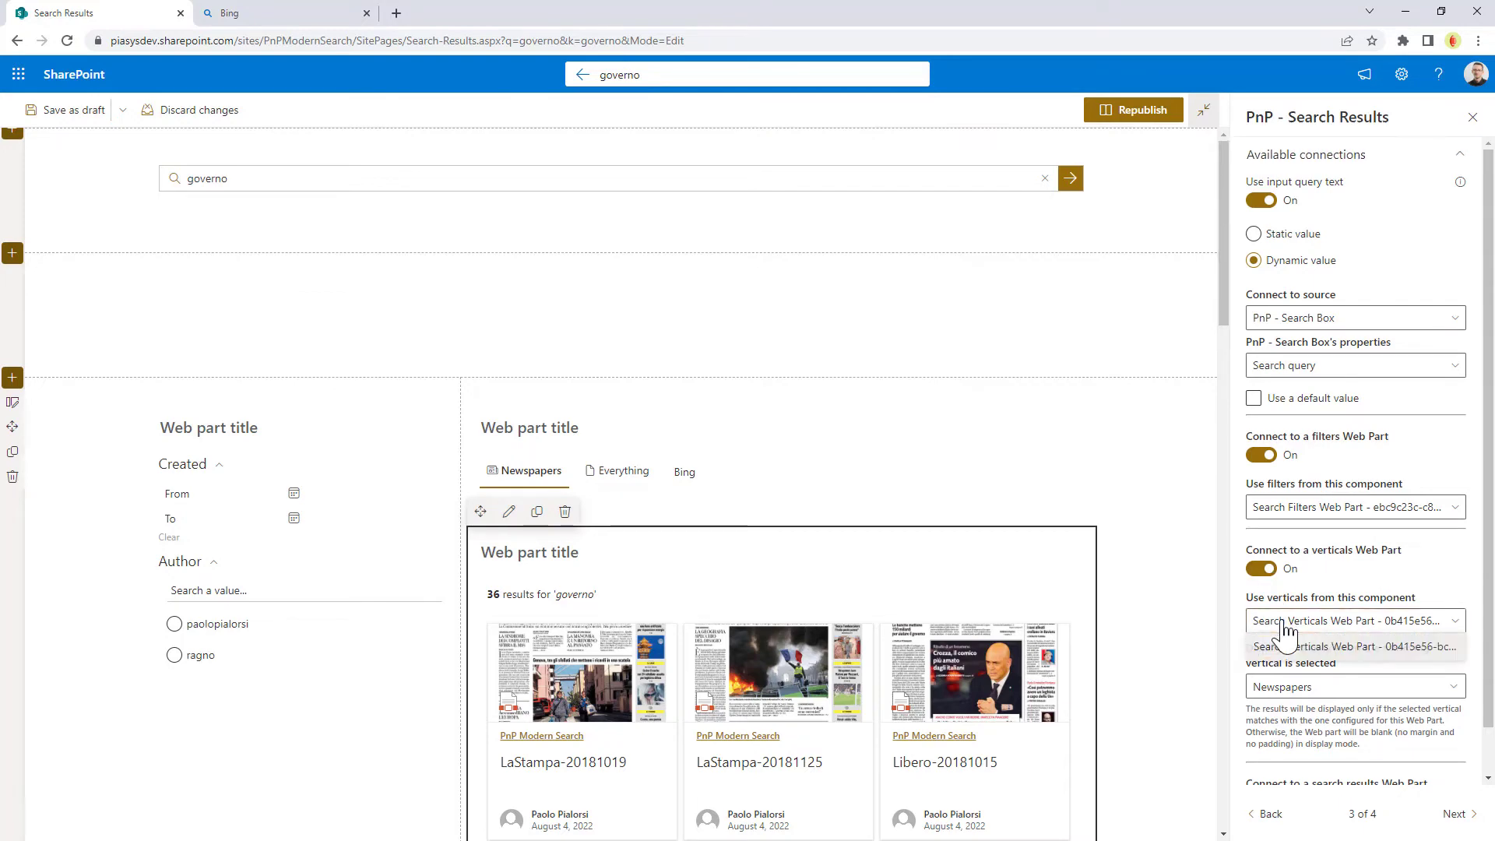
click(1281, 635)
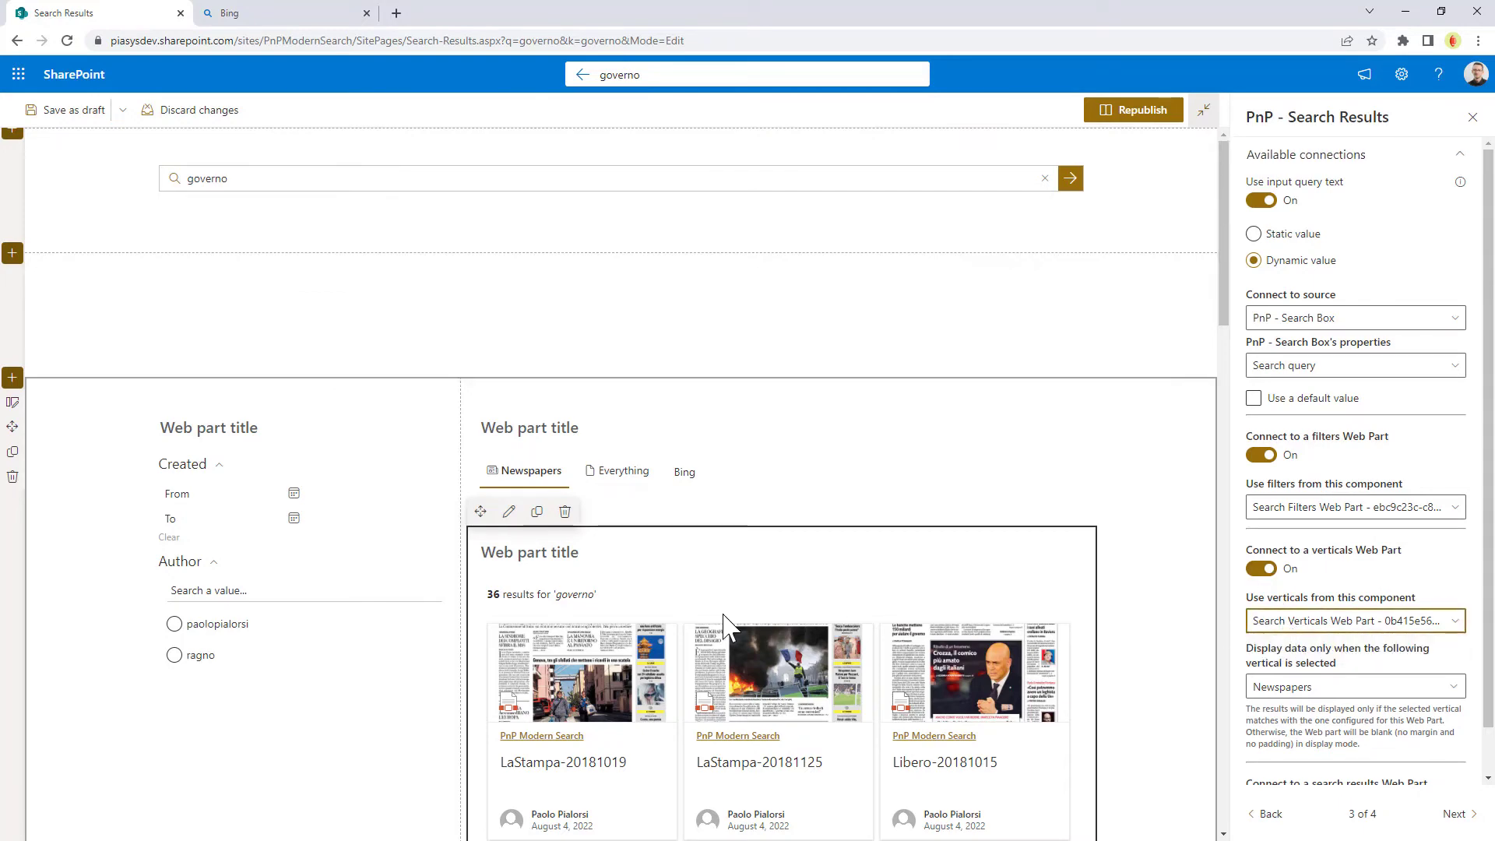
Check the linked Search Box and filters, and confirm results display only for Newspapers
scroll(732, 626, down, 3)
scroll(650, 537, down, 10)
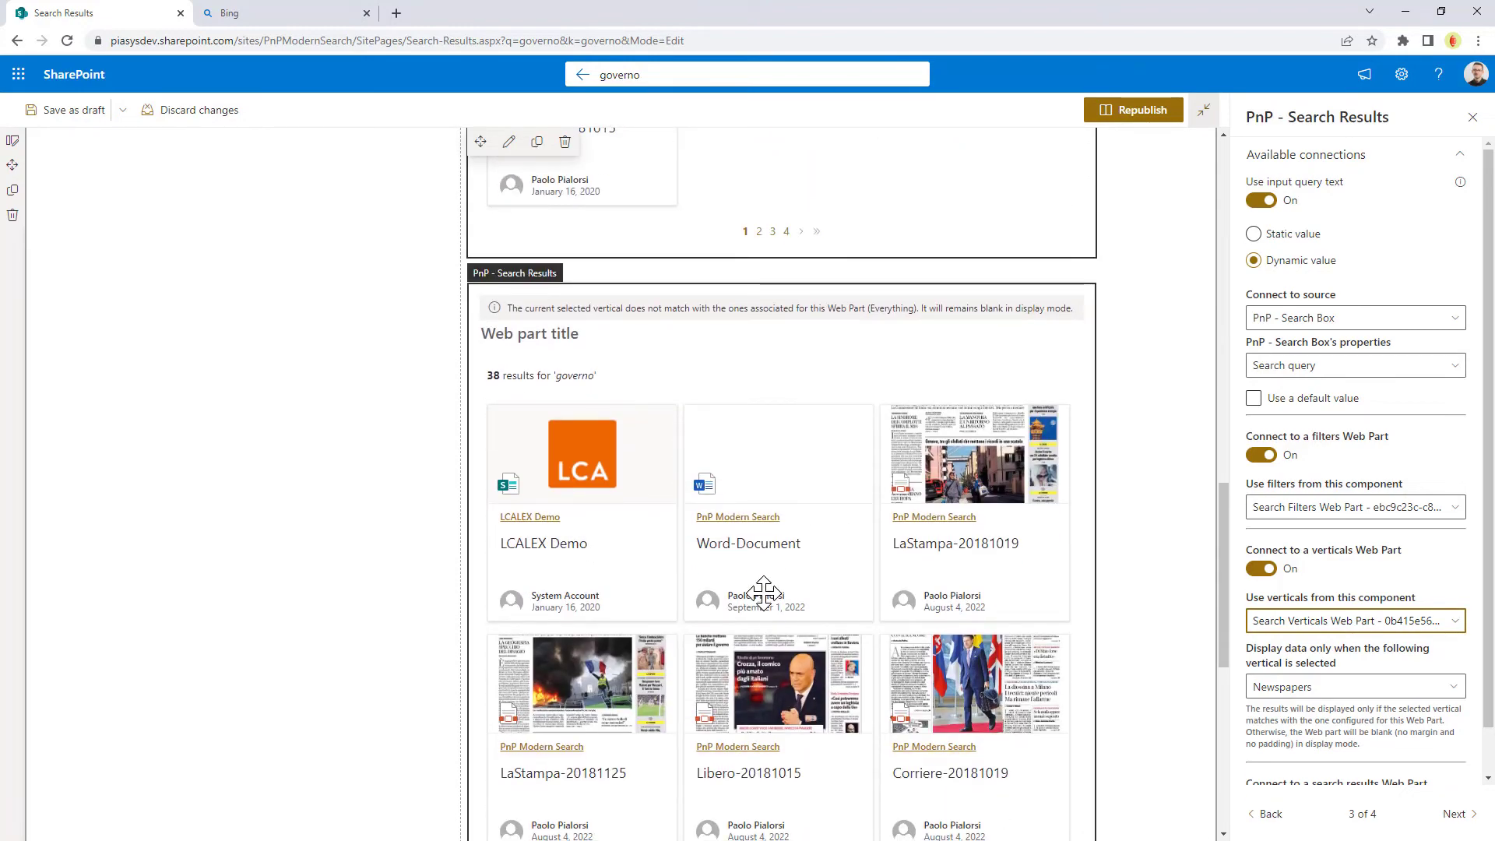
scroll(763, 593, up, 10)
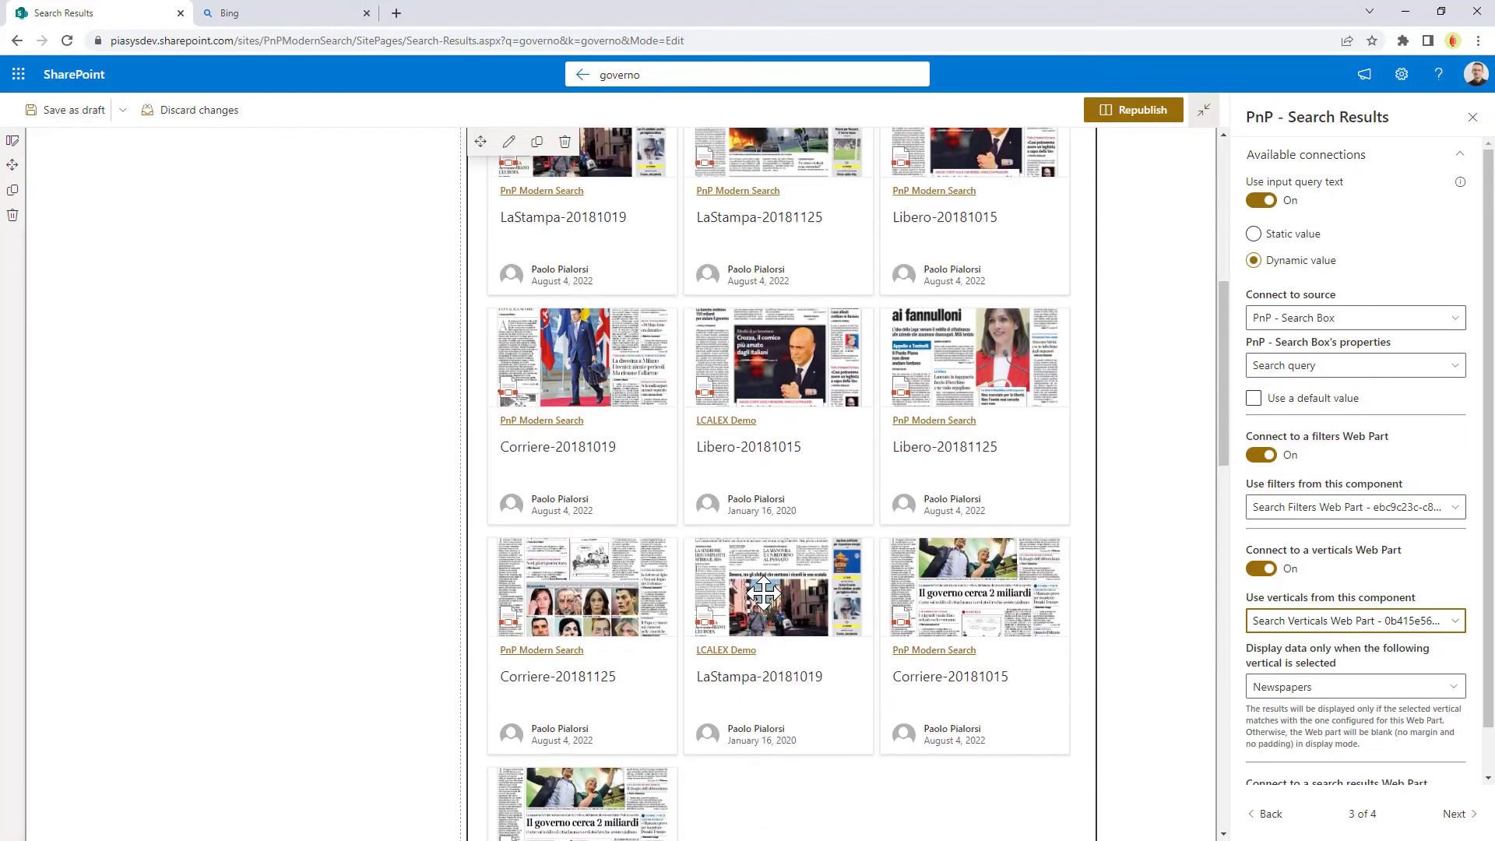
scroll(762, 593, up, 4)
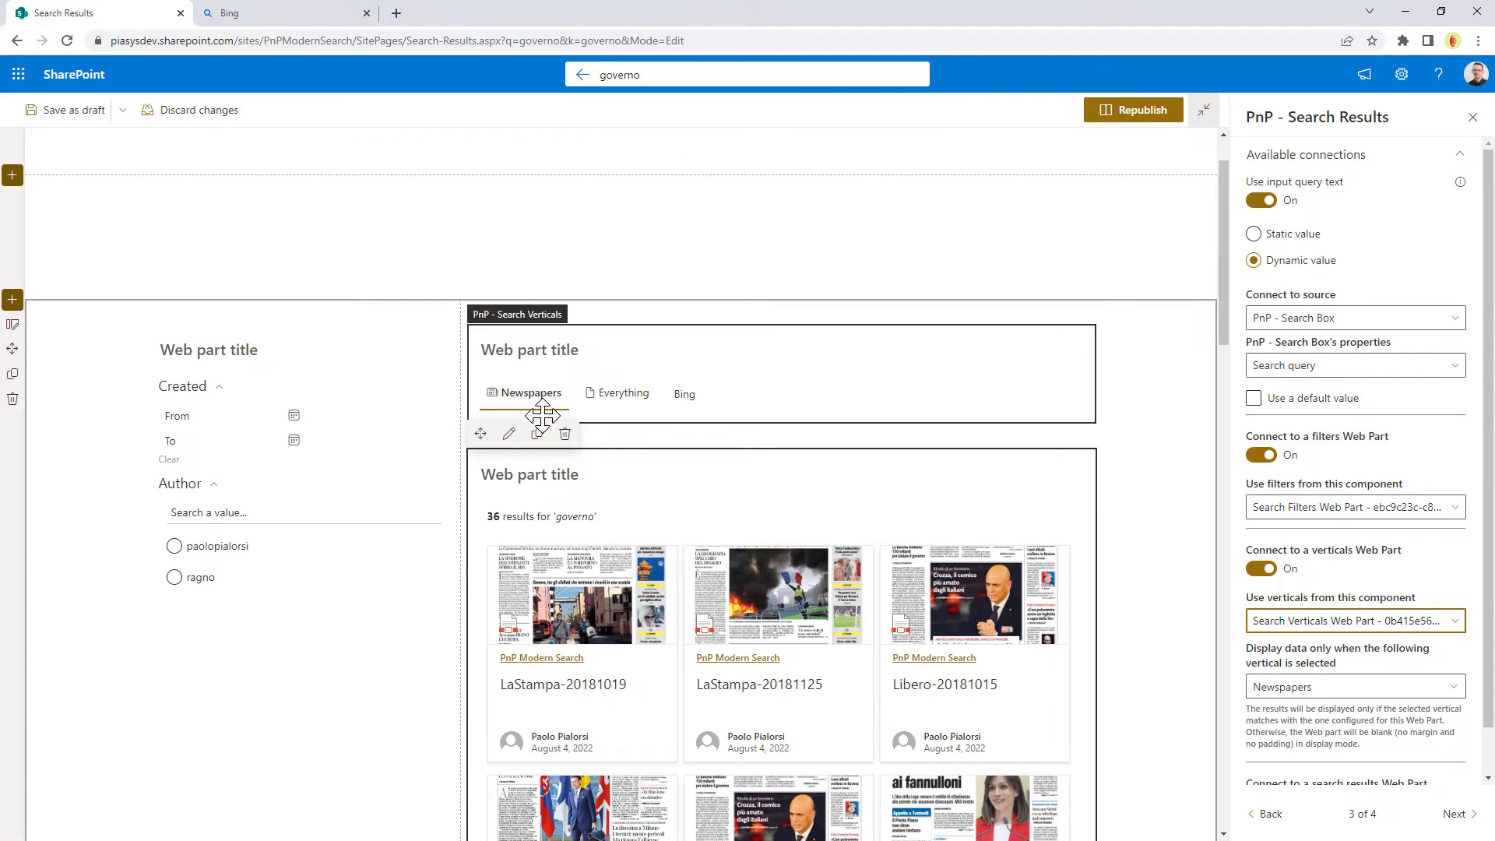
scroll(658, 619, down, 10)
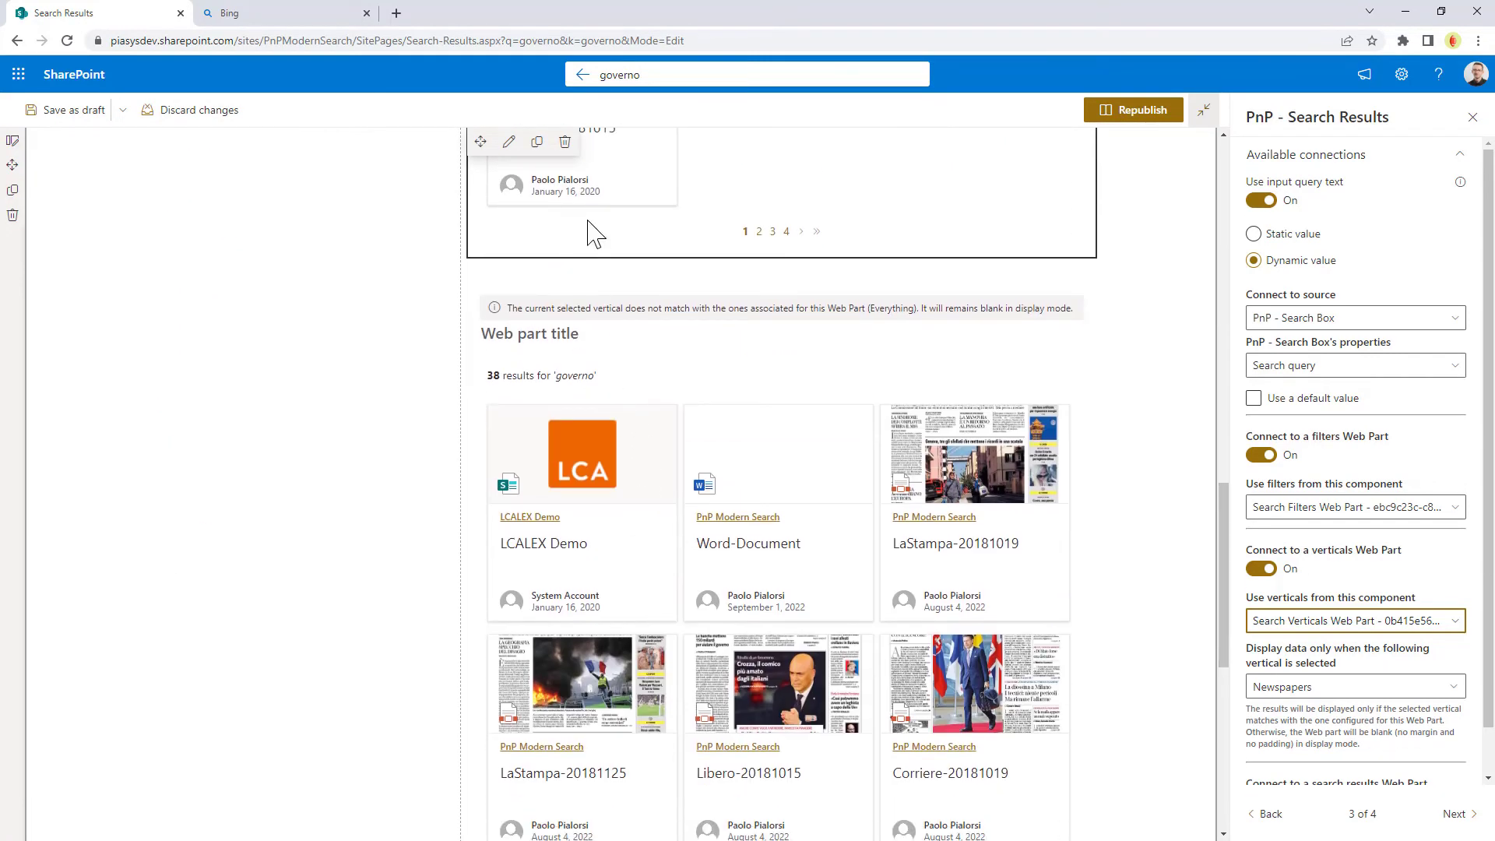
scroll(707, 459, up, 4)
scroll(707, 459, up, 4)
click(1453, 686)
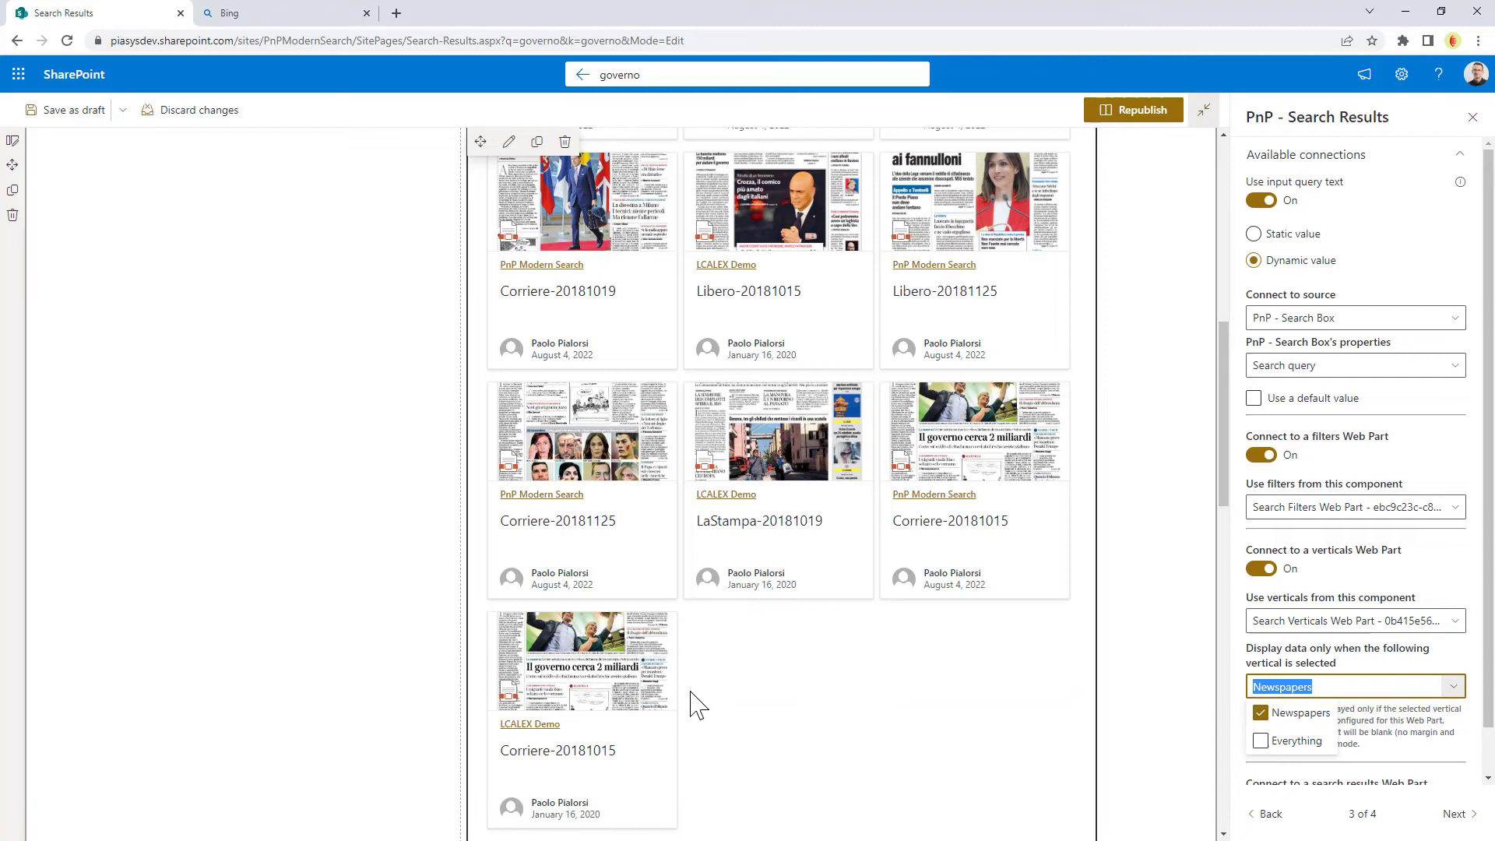
scroll(899, 695, down, 8)
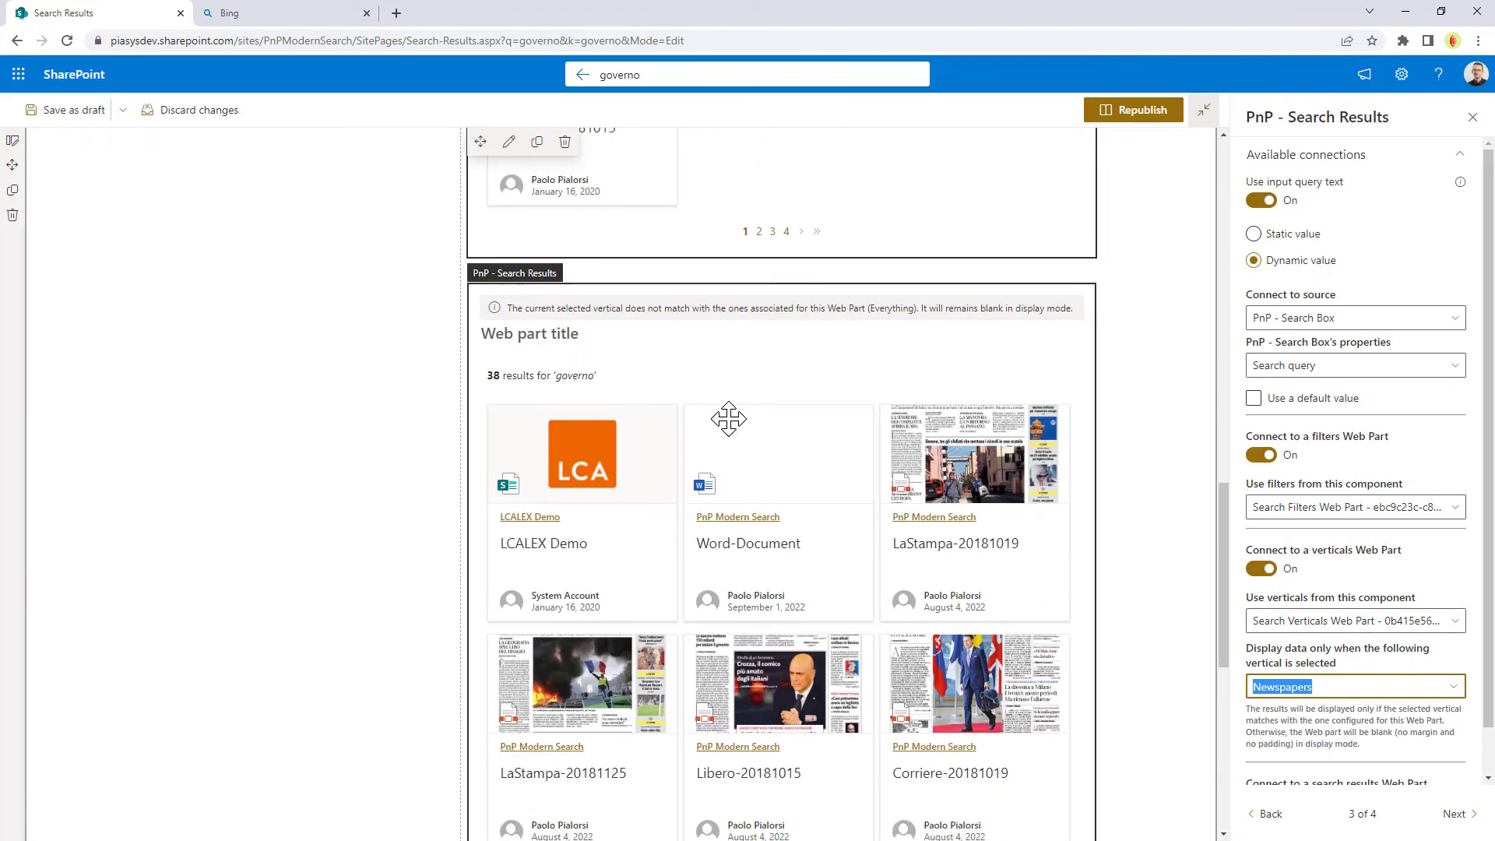
Show the second results web part's connections, displaying data only for the Everything vertical
click(786, 475)
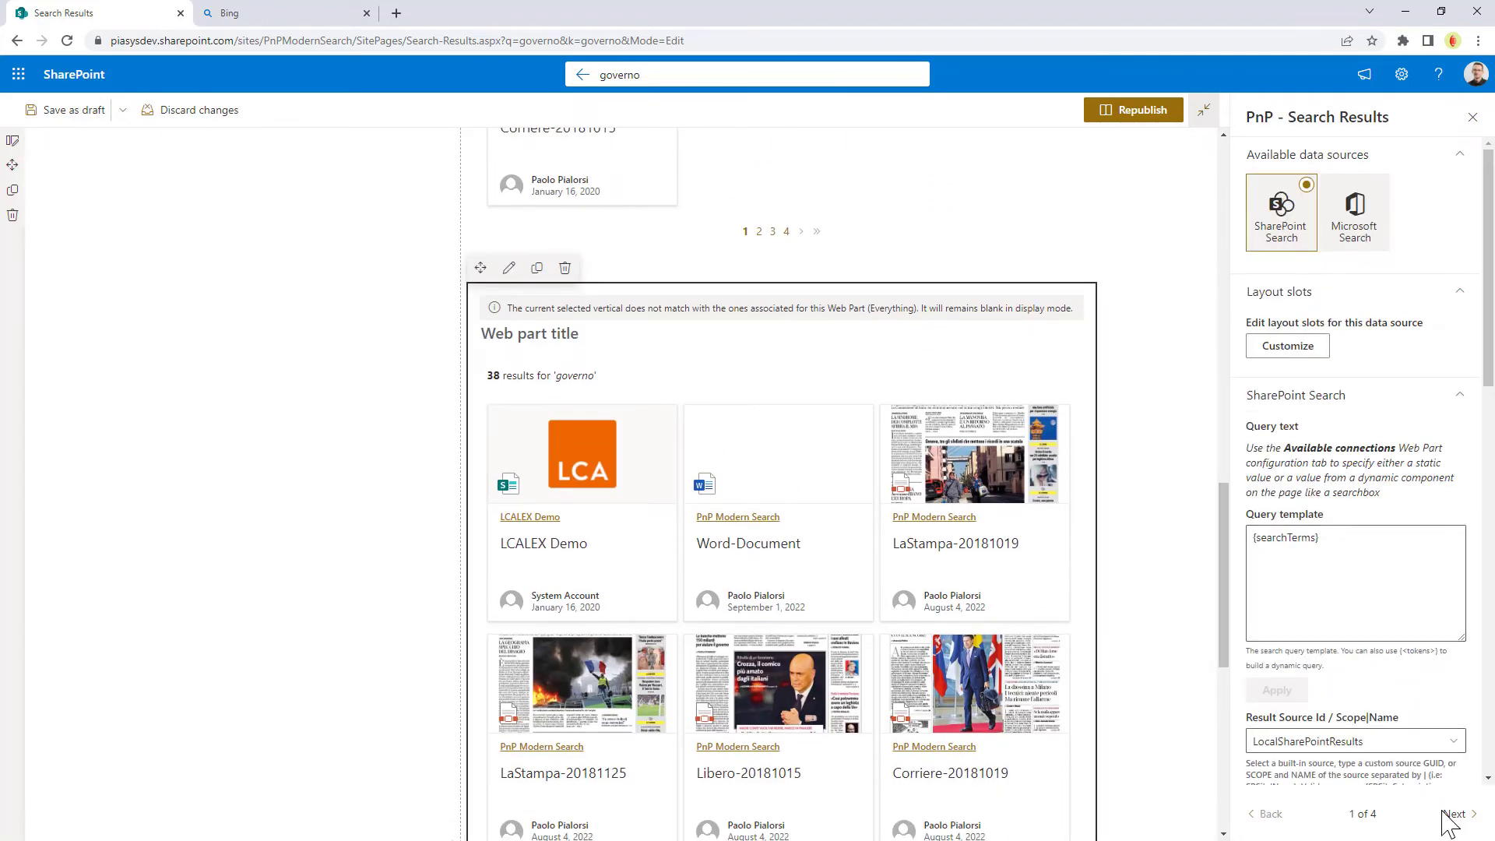
click(1471, 817)
click(1471, 817)
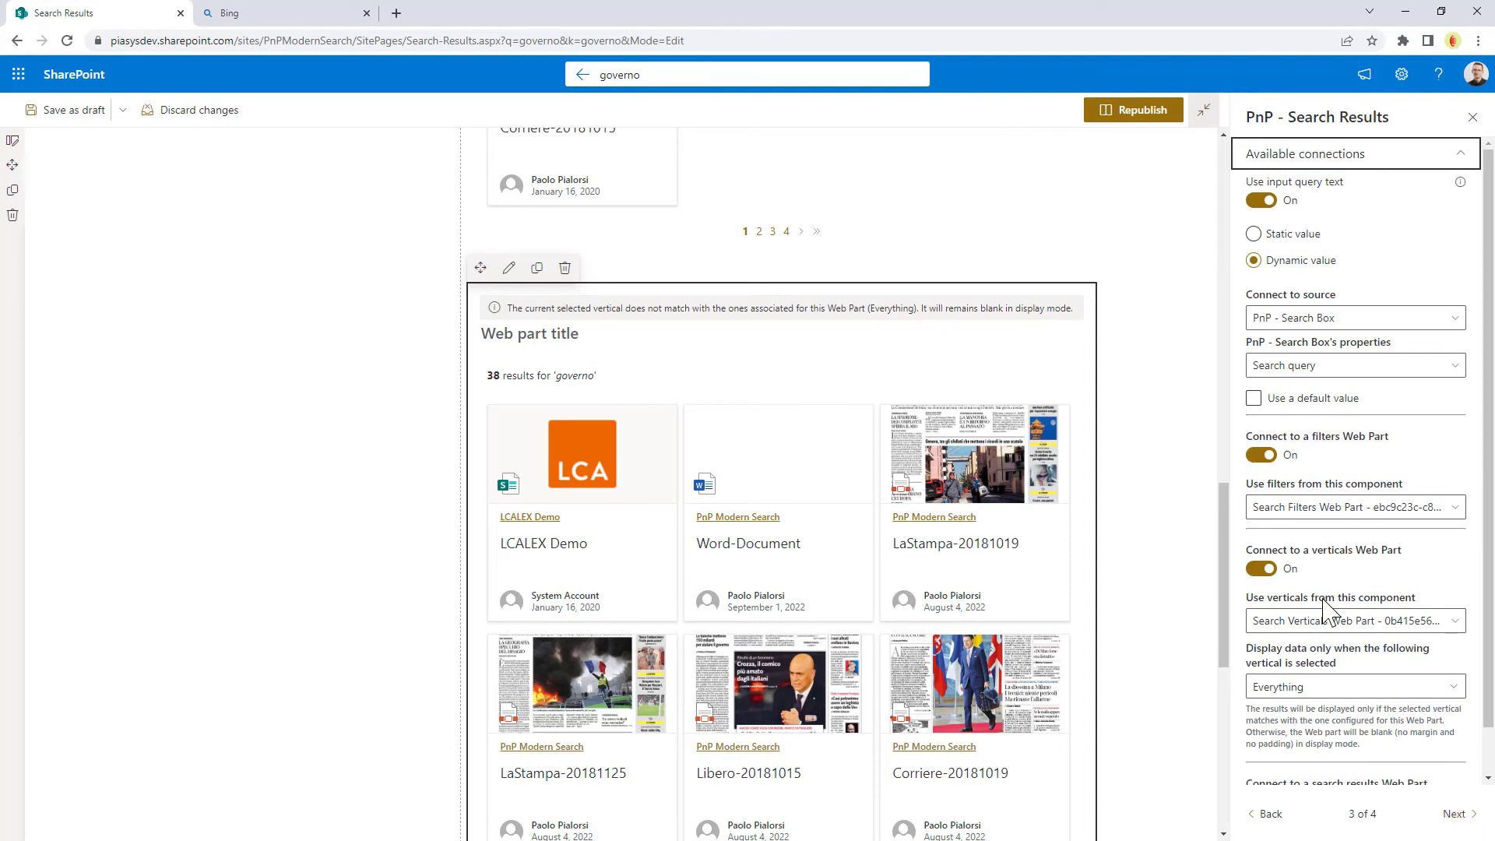
click(1451, 688)
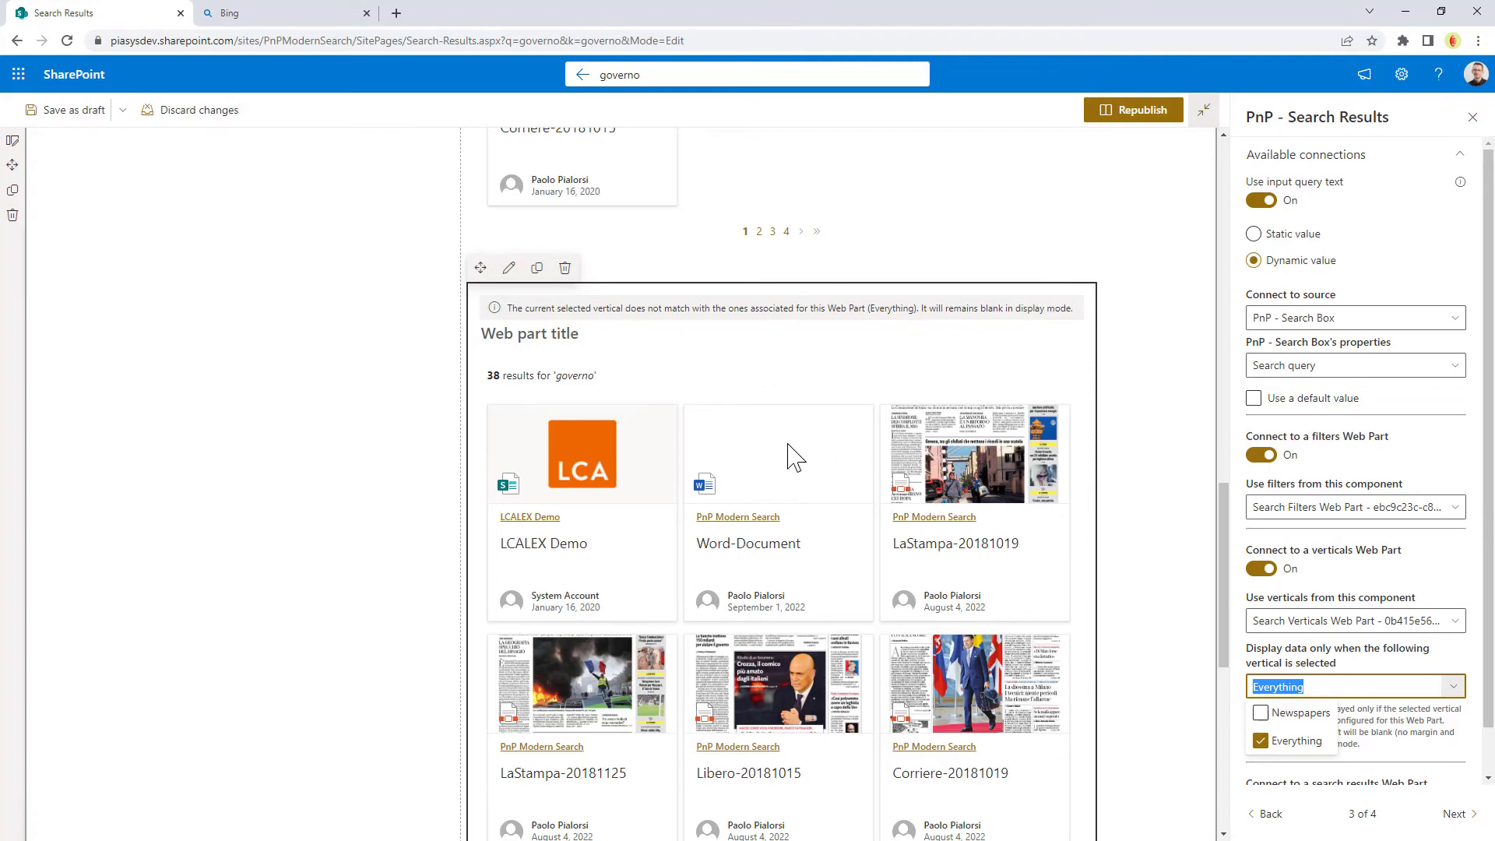
scroll(794, 458, up, 4)
scroll(794, 458, up, 11)
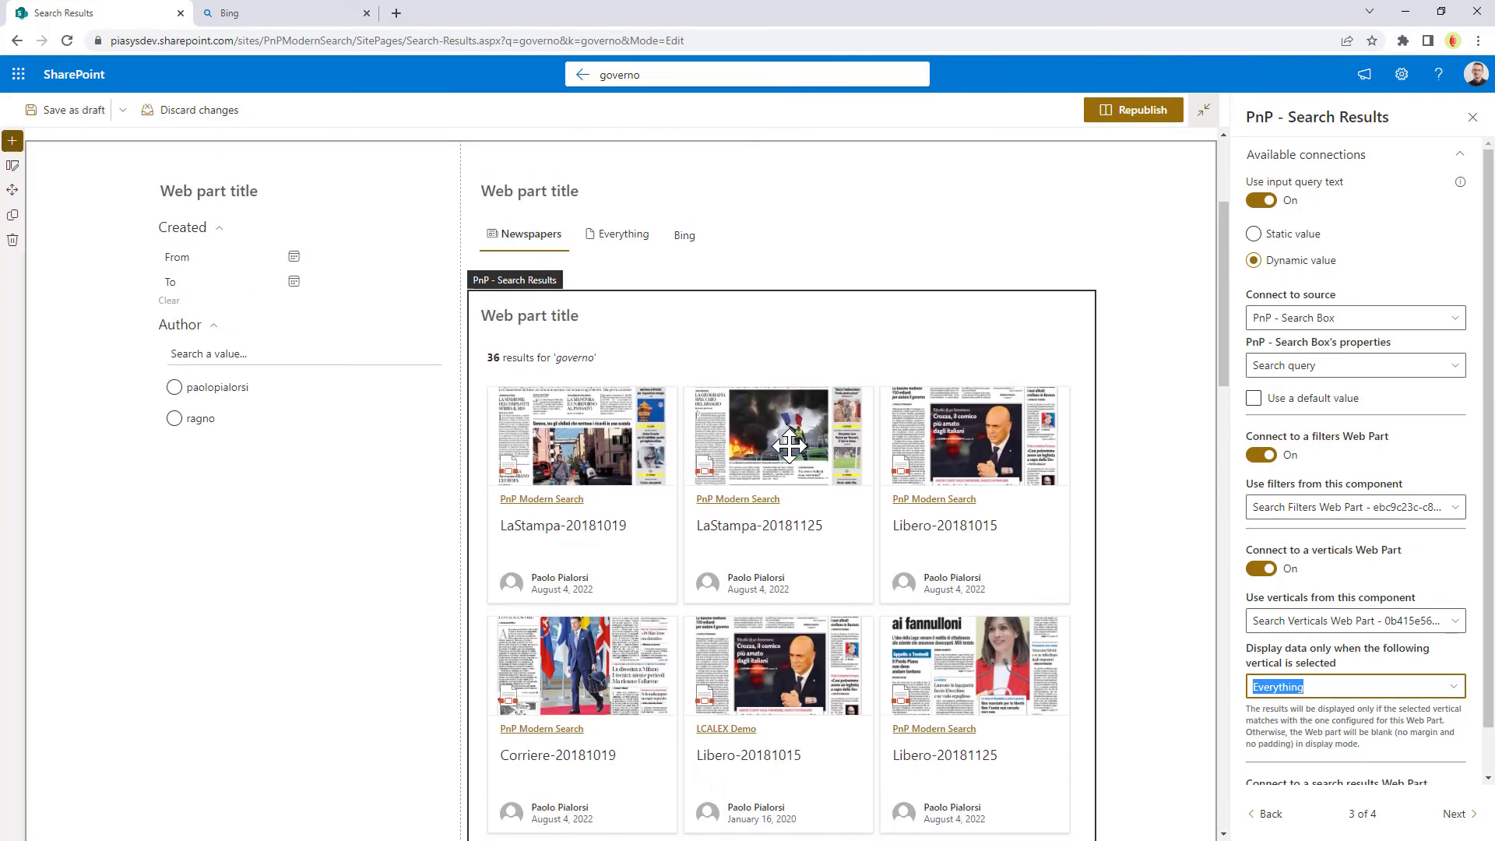
scroll(788, 446, up, 1)
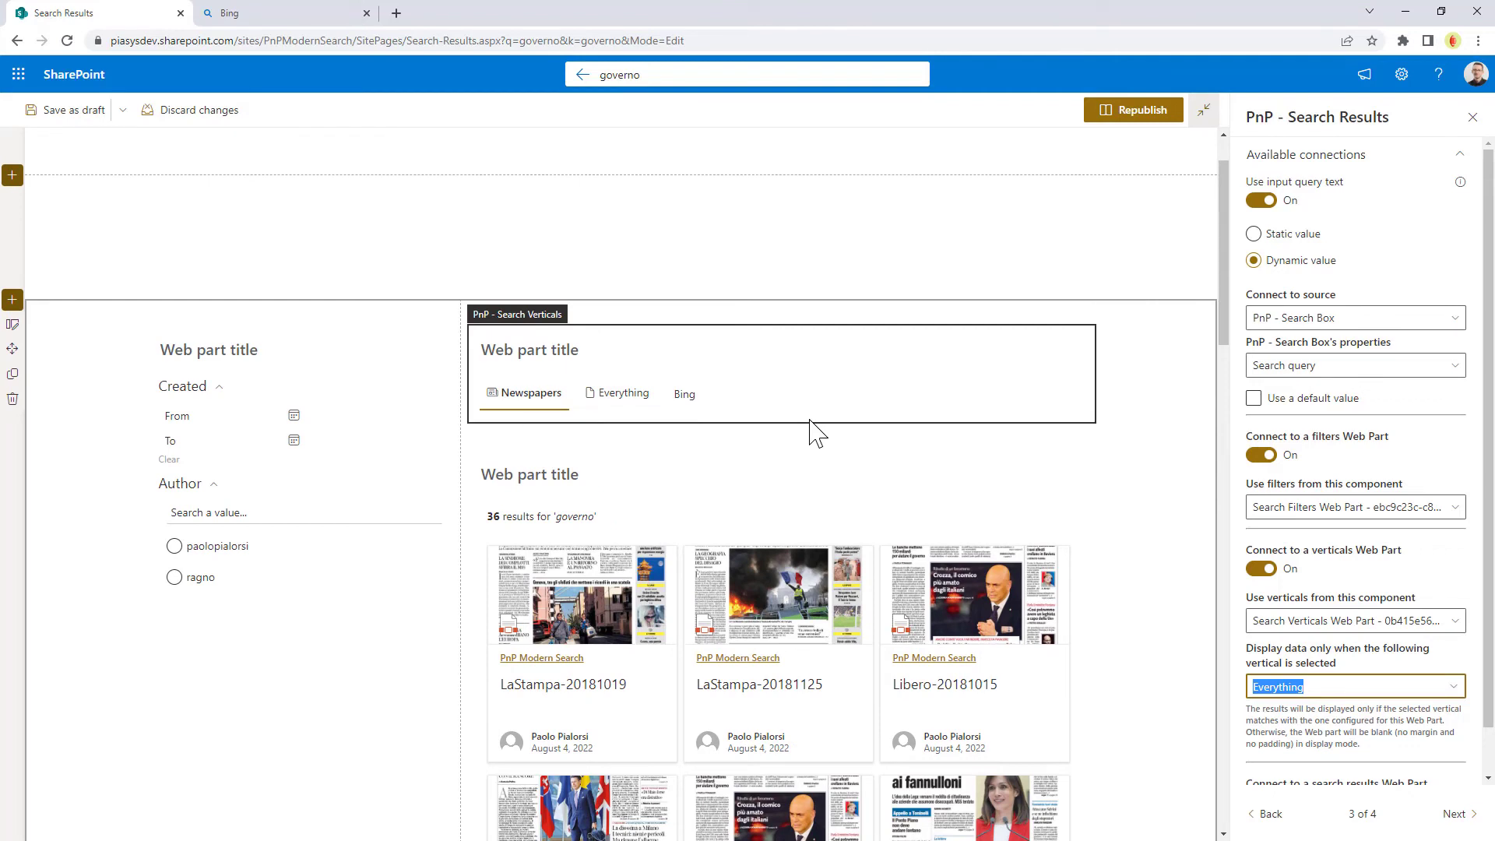
Select Everything in the Search Verticals web part and review both 'governo' results lists
click(626, 396)
click(628, 402)
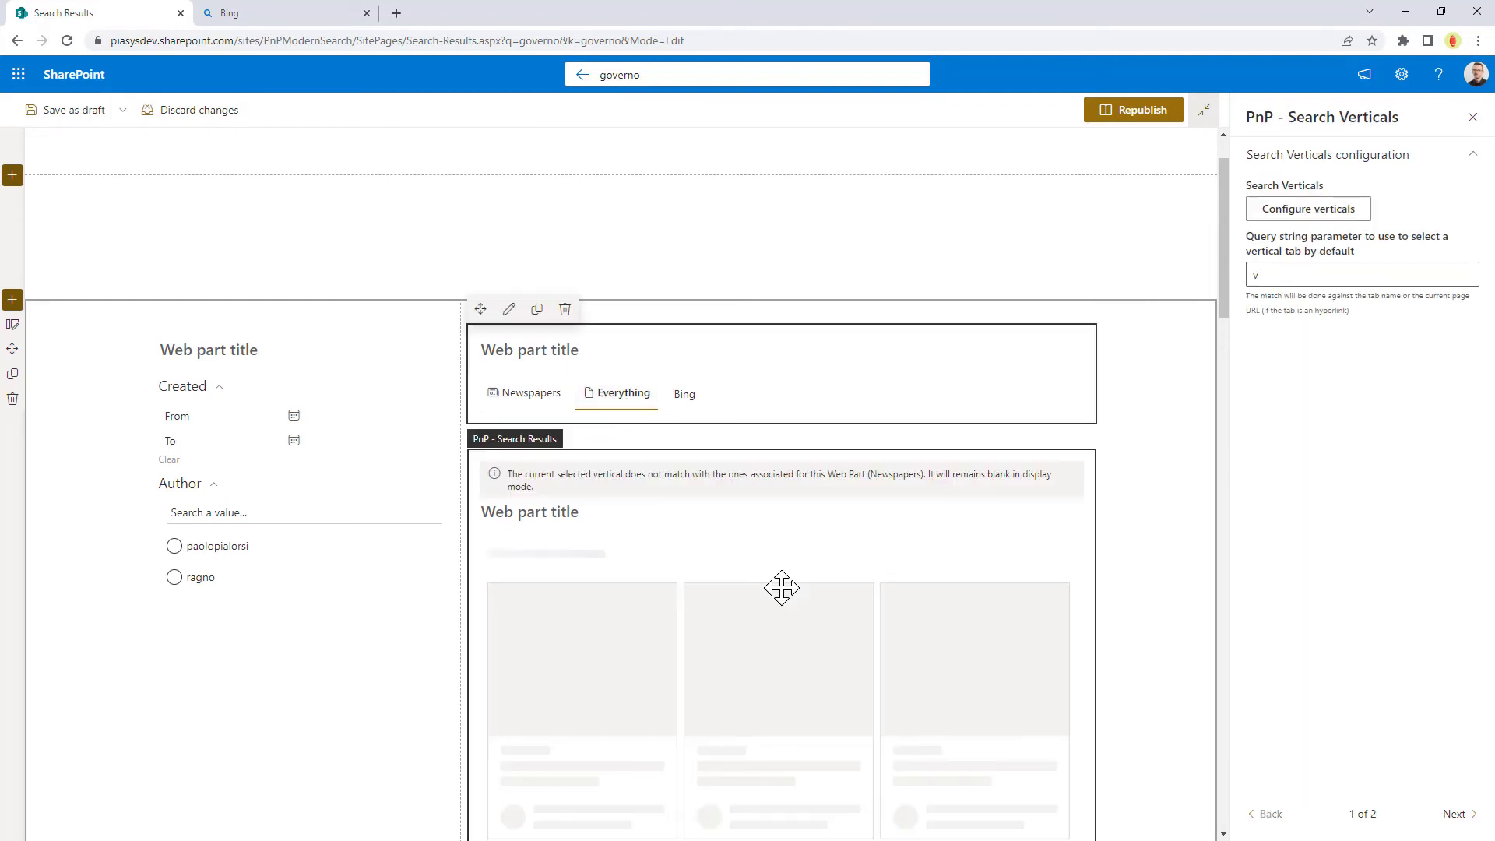
scroll(778, 586, down, 2)
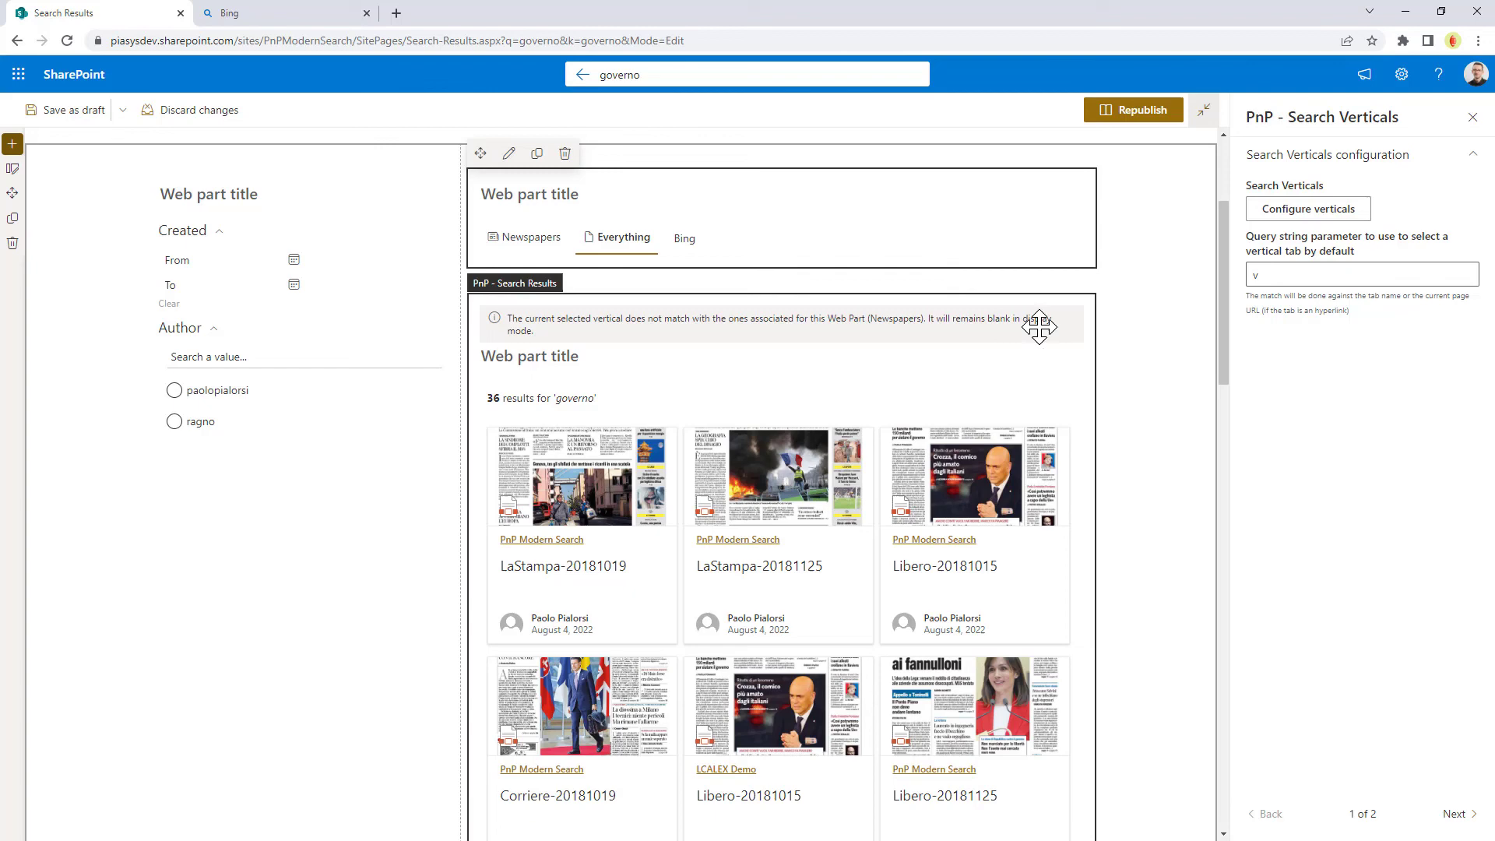
scroll(819, 455, down, 12)
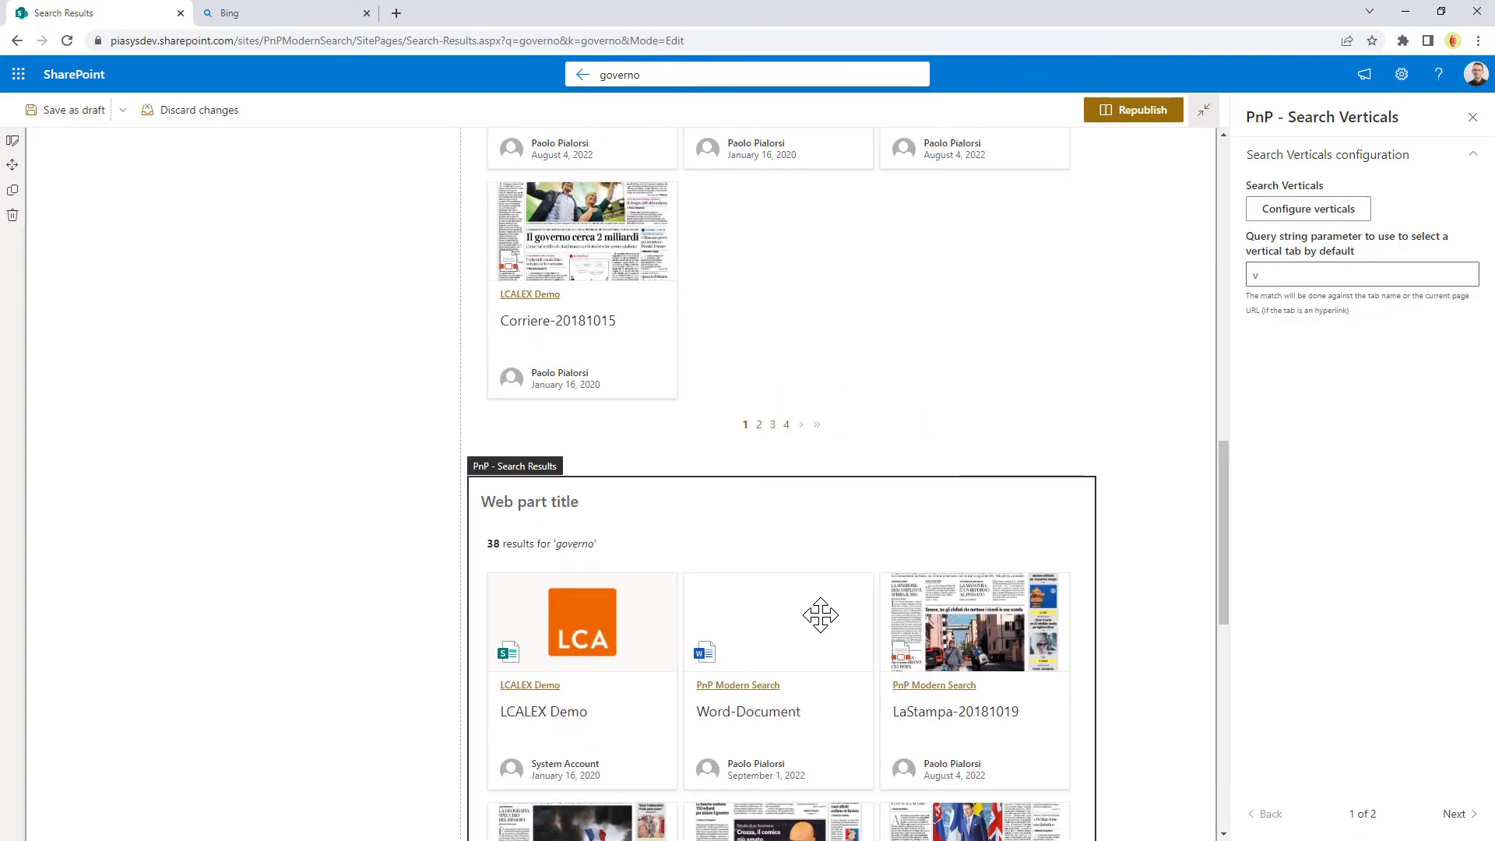
scroll(820, 615, up, 10)
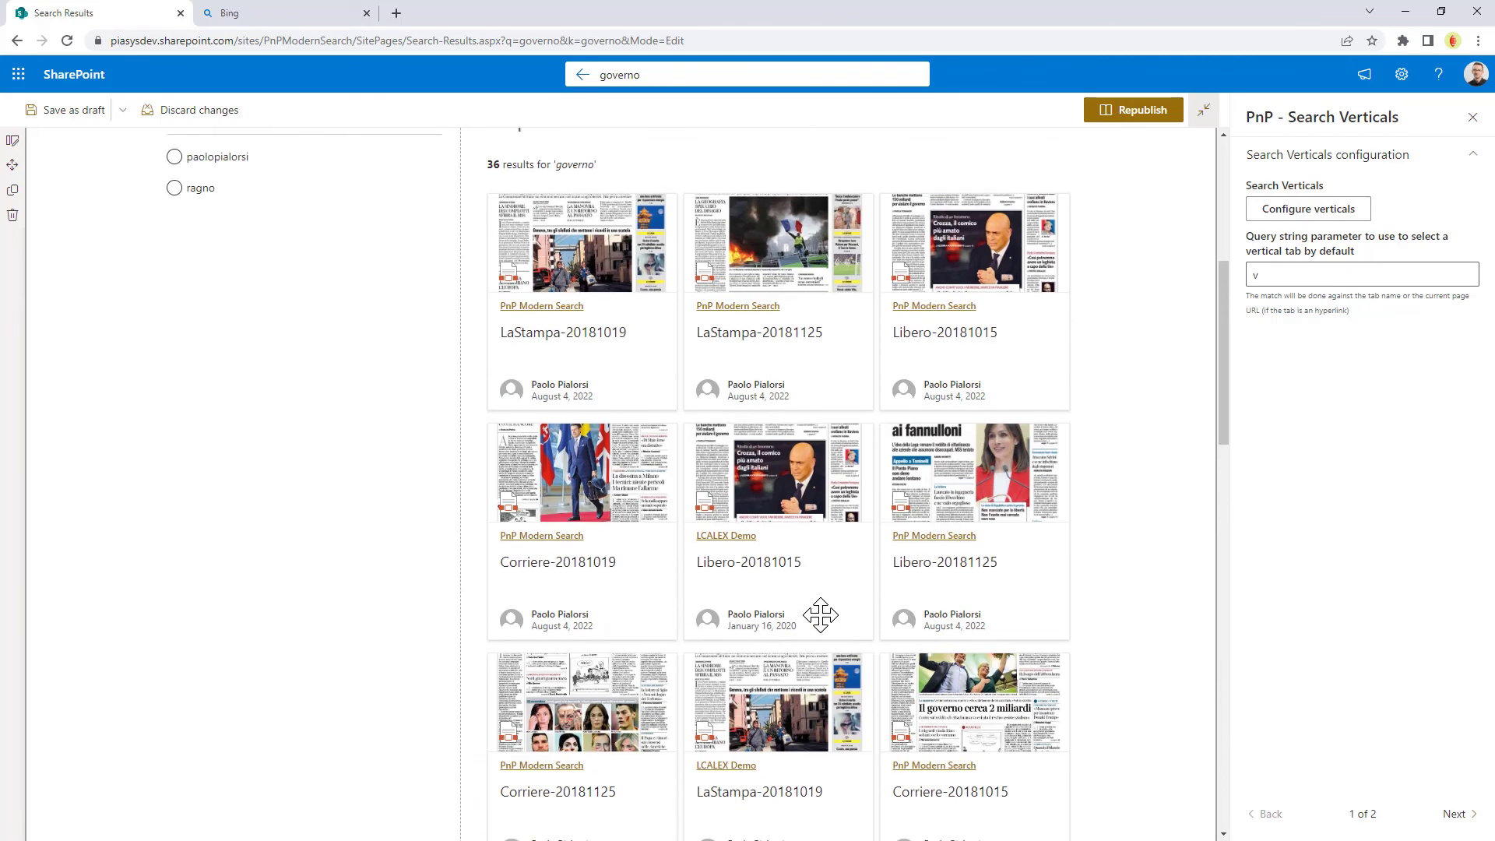